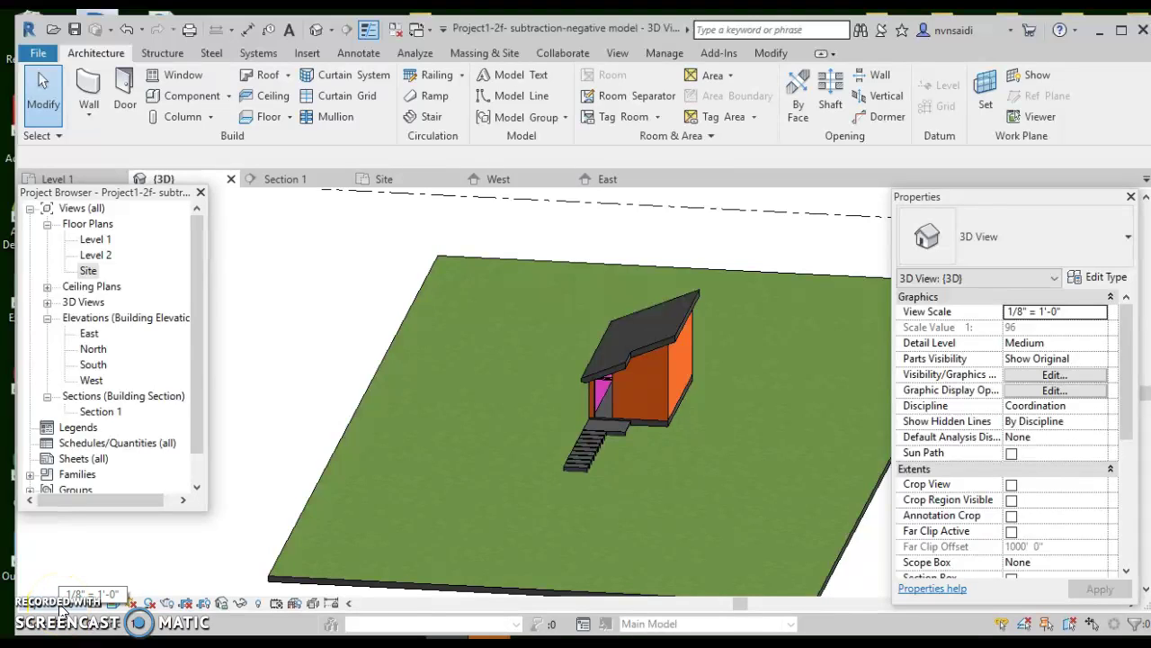
- On the Site plan, place a perspective camera at the site's left edge aimed past the house
double_click(88, 271)
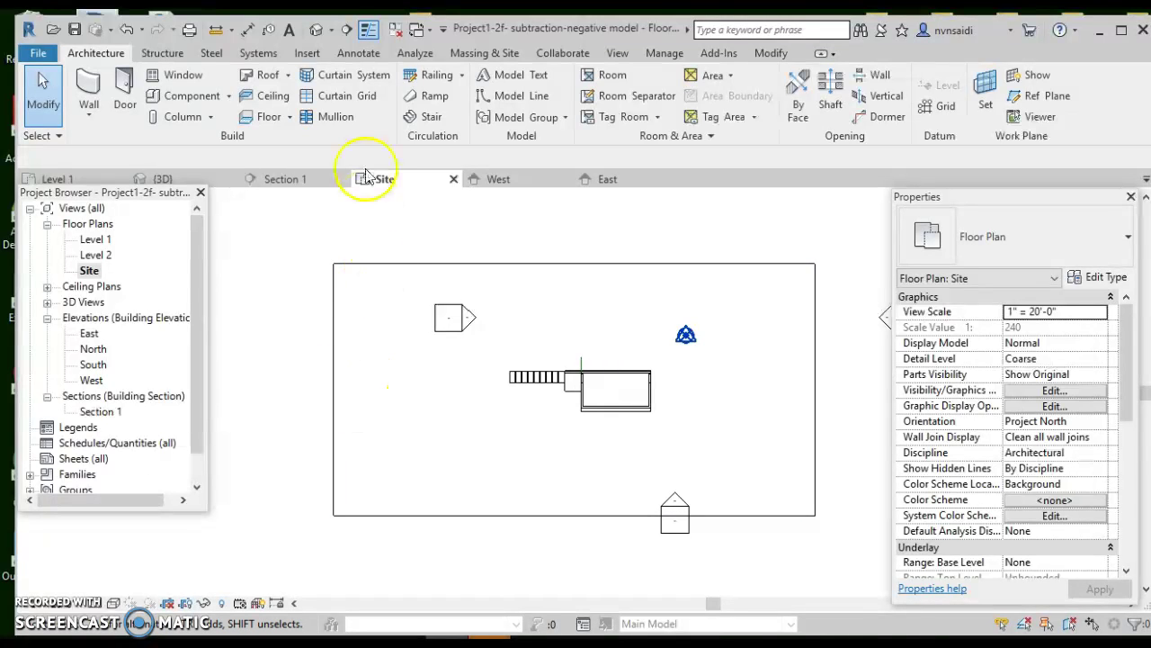
left_click(333, 30)
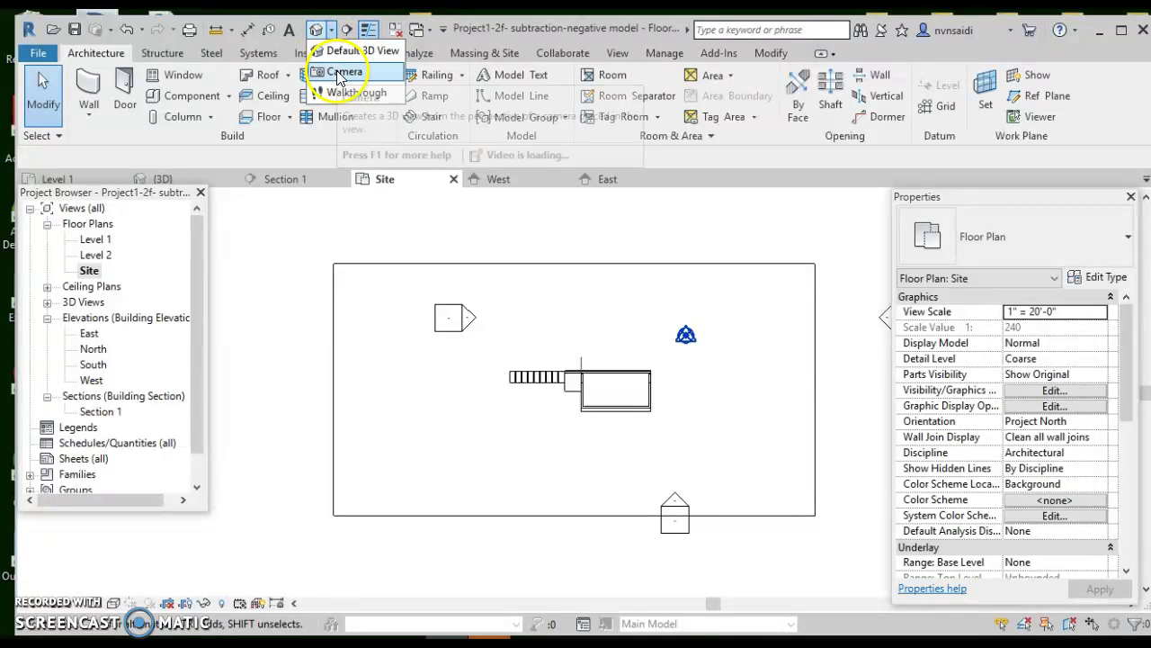
left_click(336, 71)
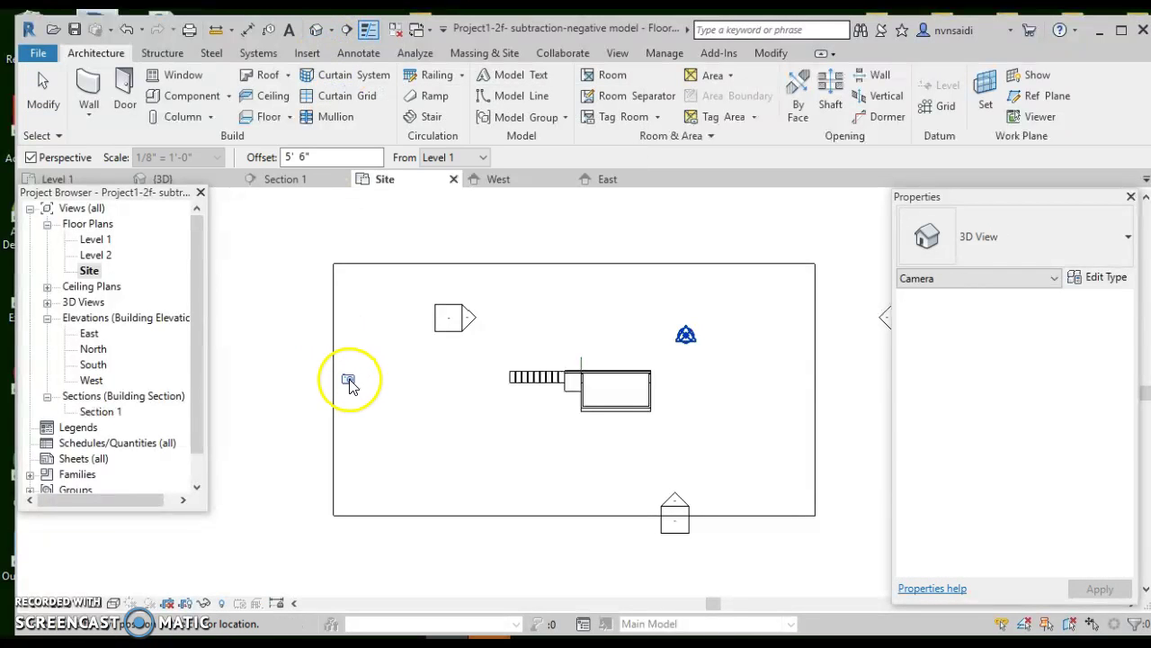
left_click(342, 380)
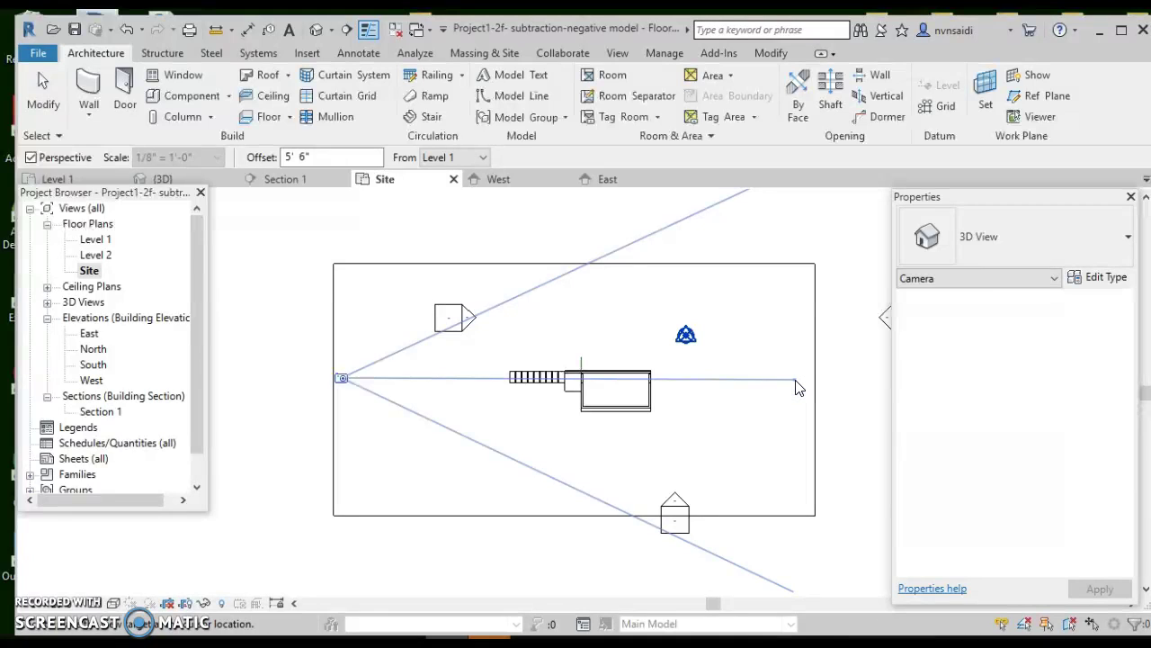
left_click(796, 382)
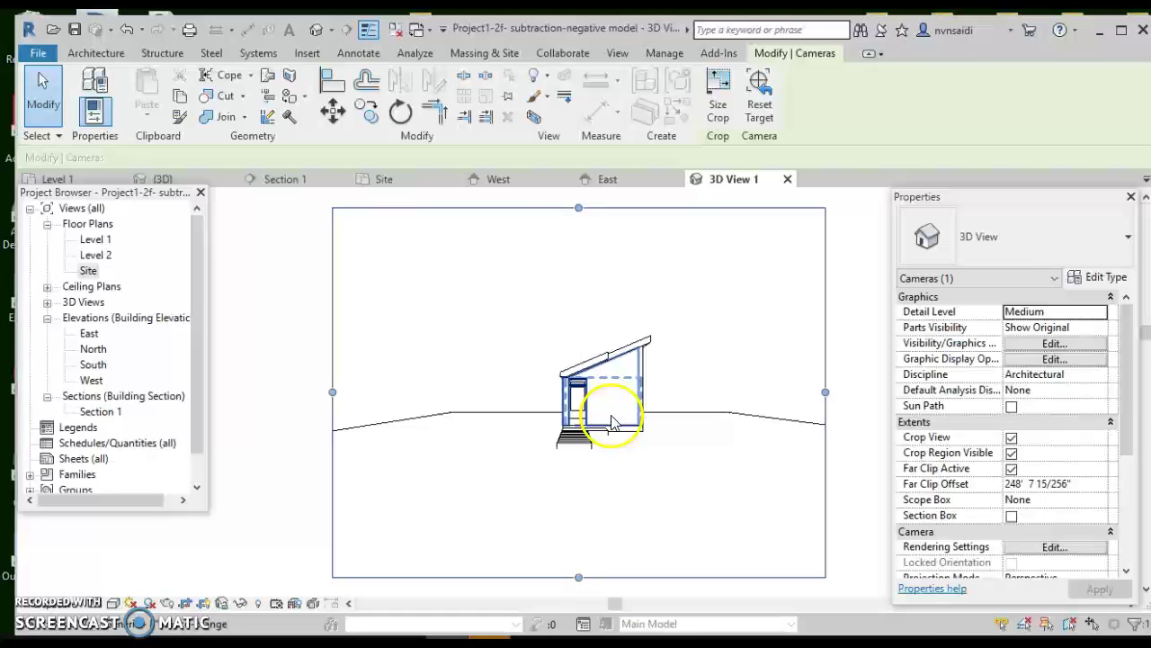
- Set 3D View 1 to Consistent Colors: orange walls, dark roof, green ground
left_click(132, 602)
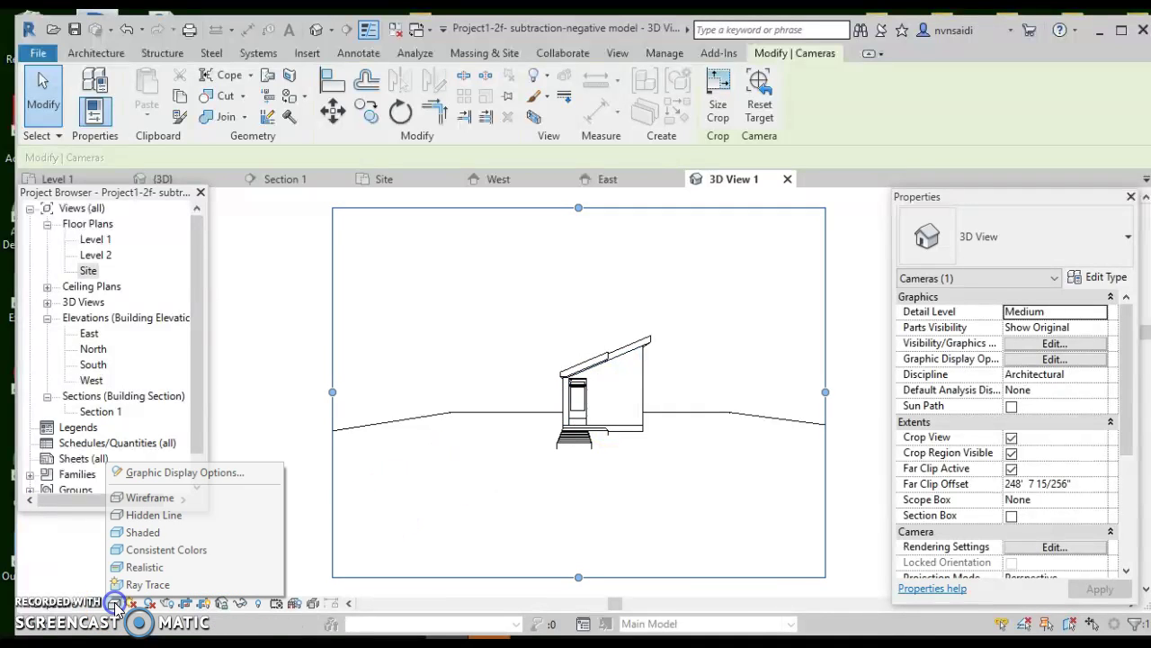
left_click(148, 551)
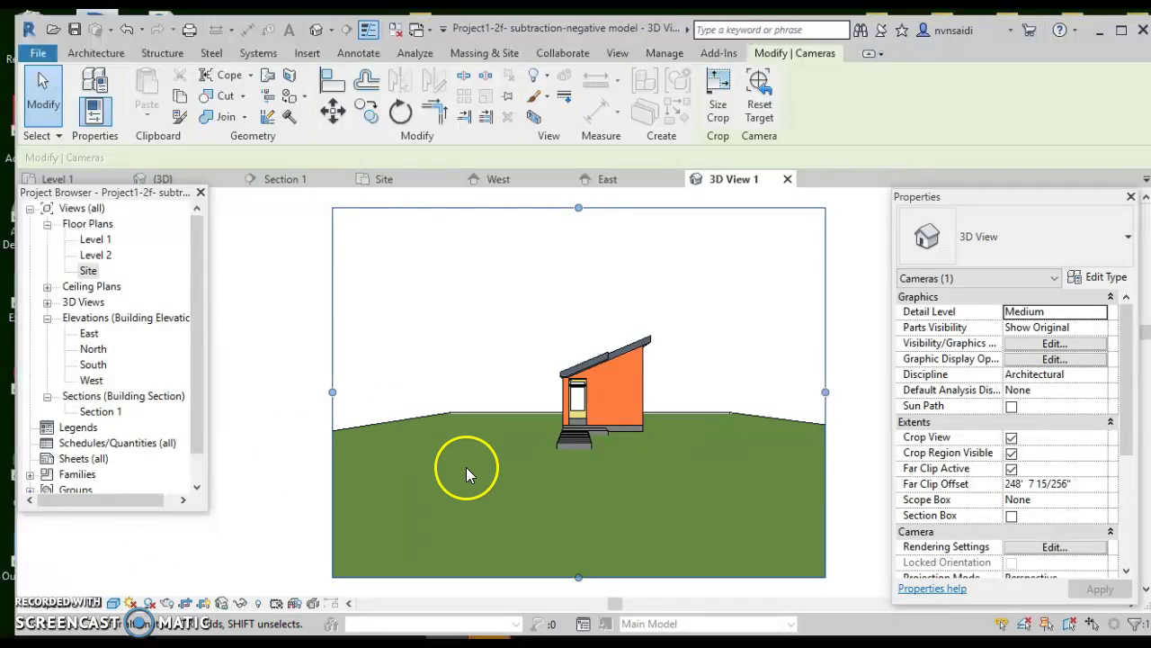
left_click_drag(538, 456, 477, 437)
left_click(560, 420)
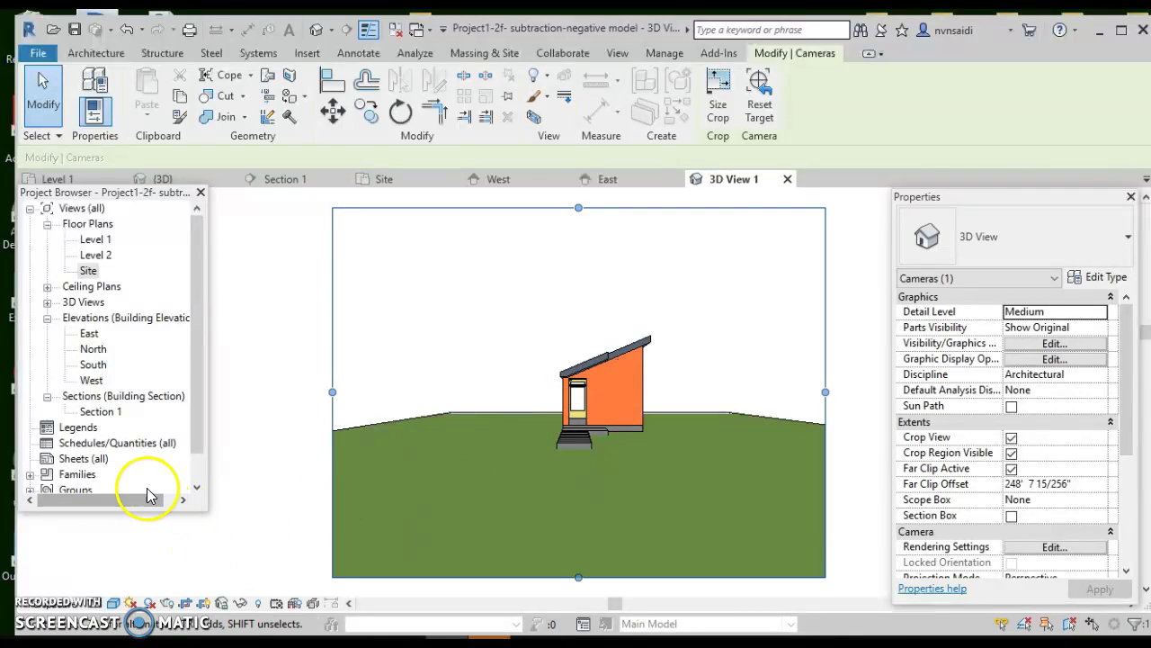
- On the Site plan, place a second camera just left of the steps aimed past the house
left_click(47, 303)
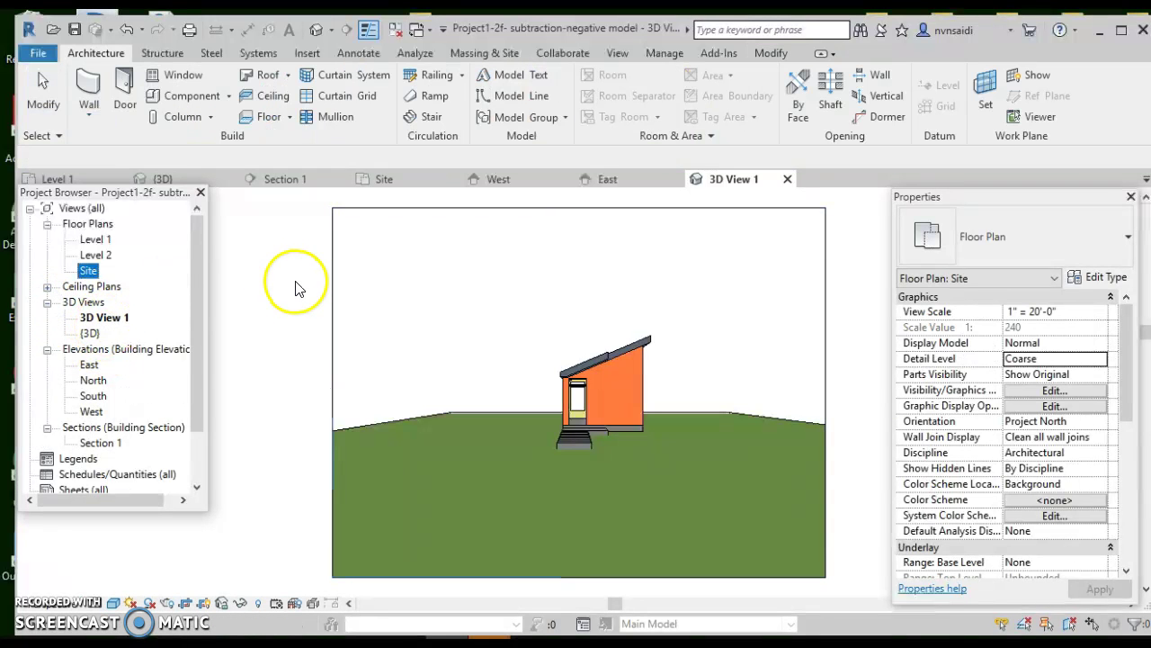
double_click(88, 270)
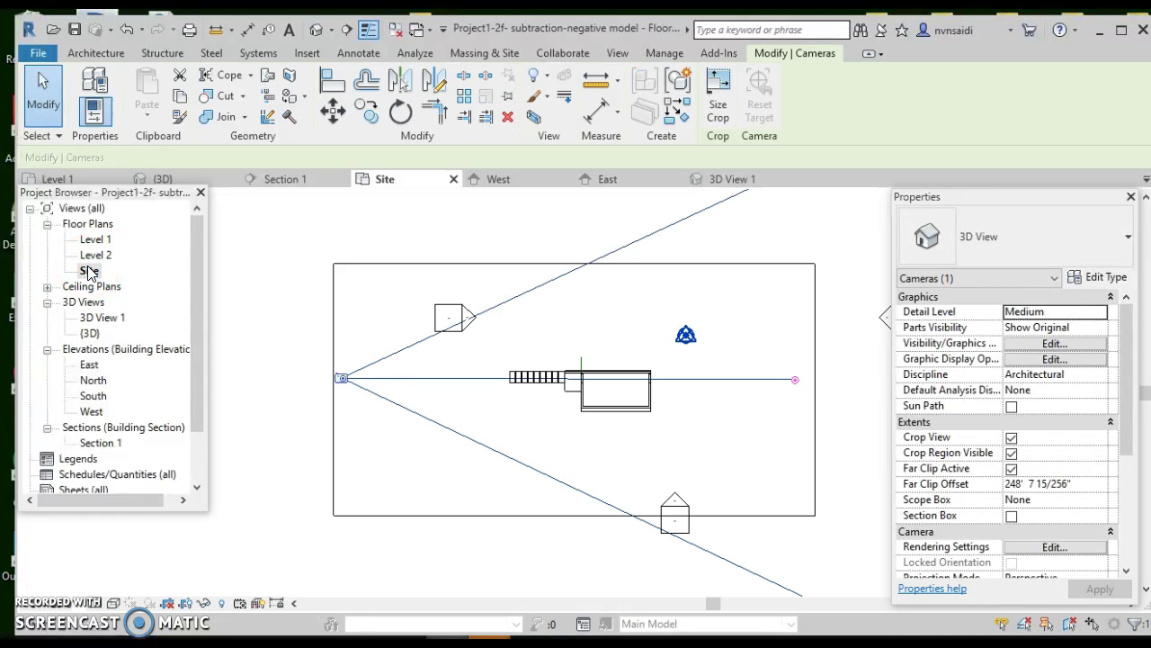
left_click(330, 33)
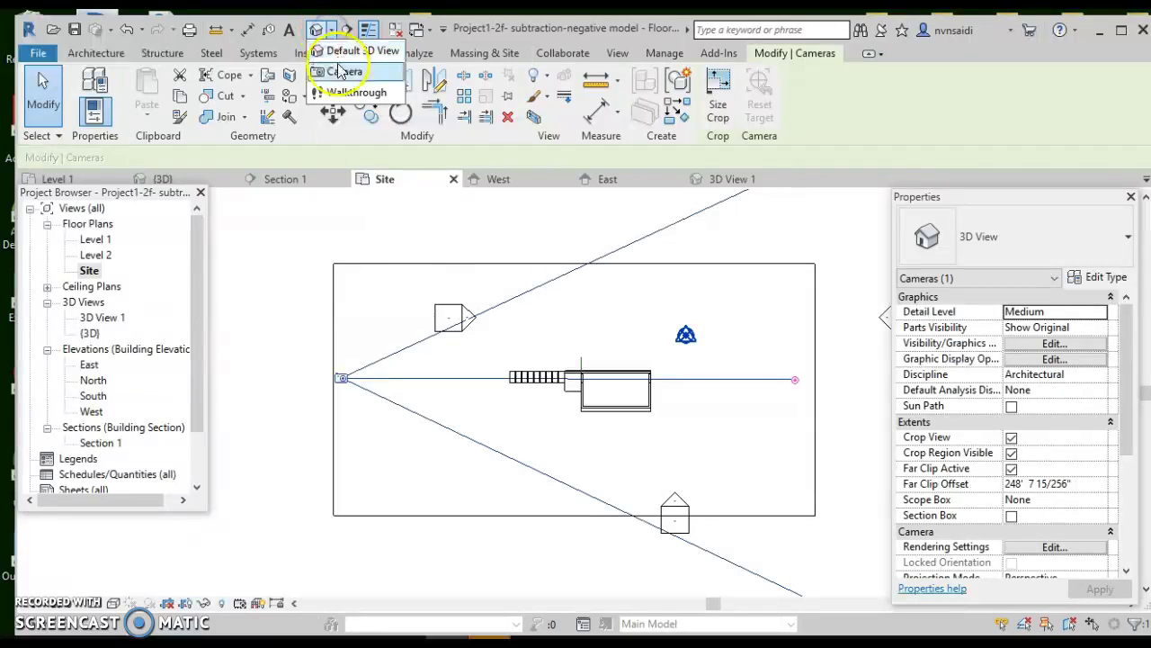
left_click(342, 71)
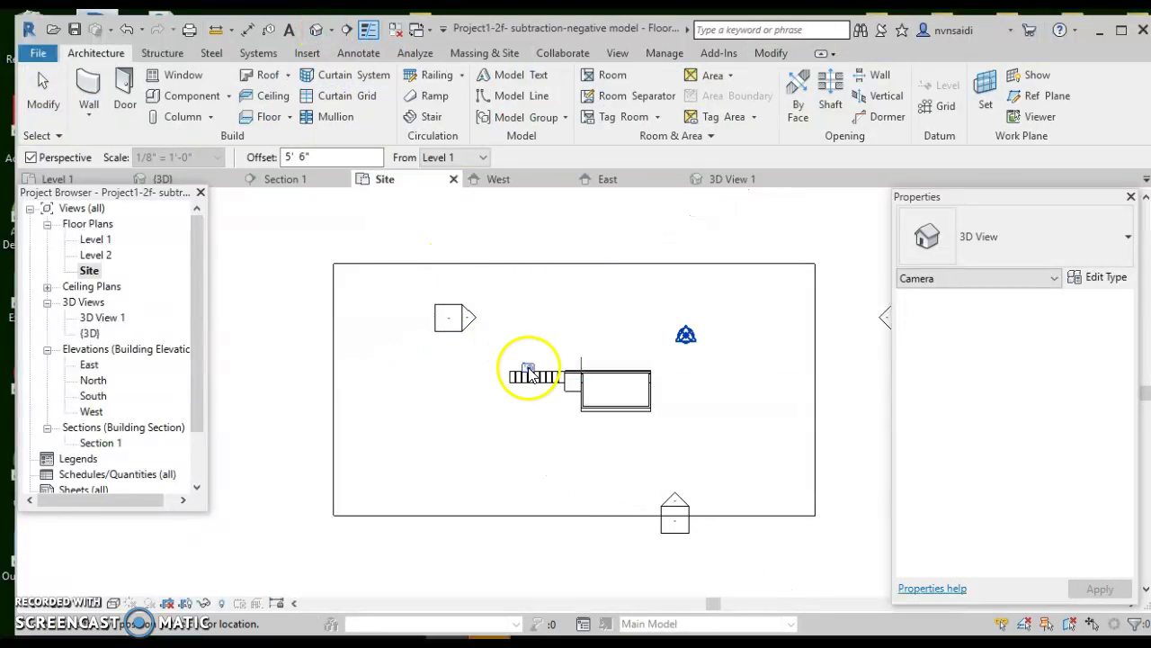
left_click(492, 406)
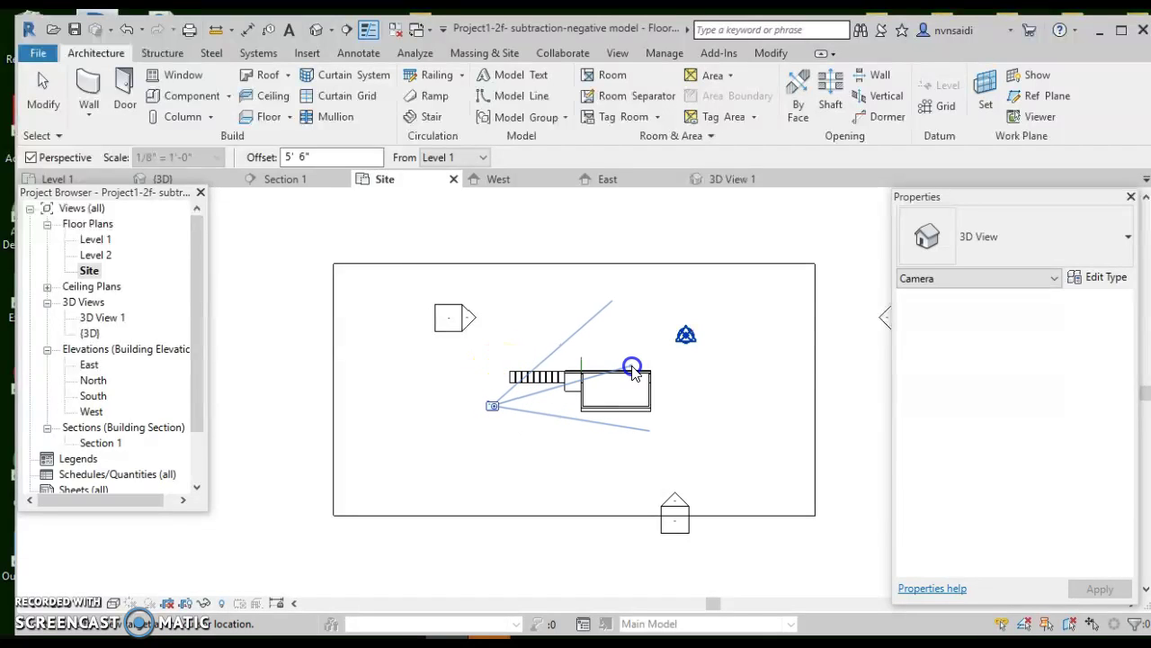
left_click(699, 366)
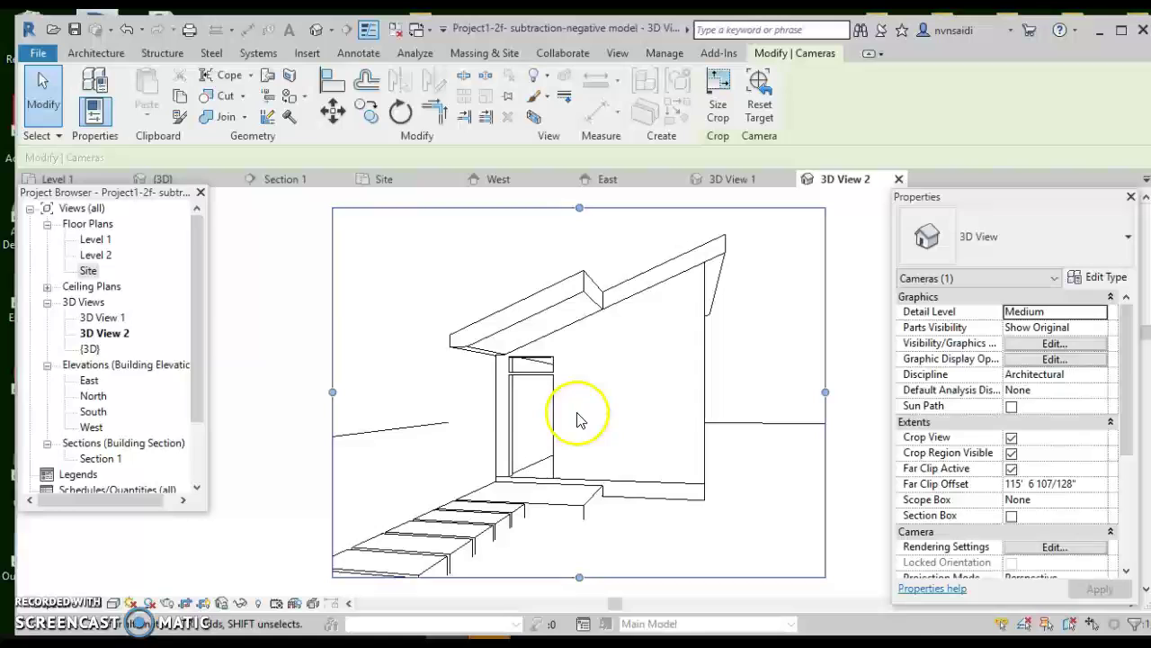
- Switch 3D View 2 to the Consistent Colors visual style
left_click(114, 603)
left_click(141, 549)
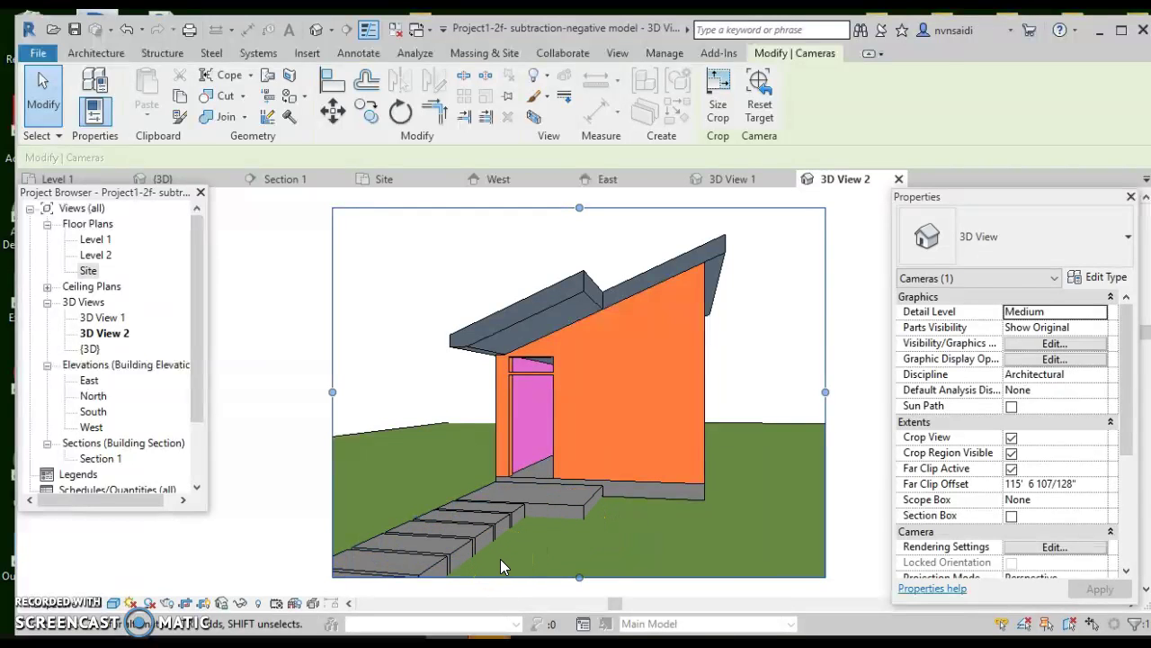
- Lower the stepping-stone path floor to a -0' 8" height offset from Level 1
left_click(585, 511)
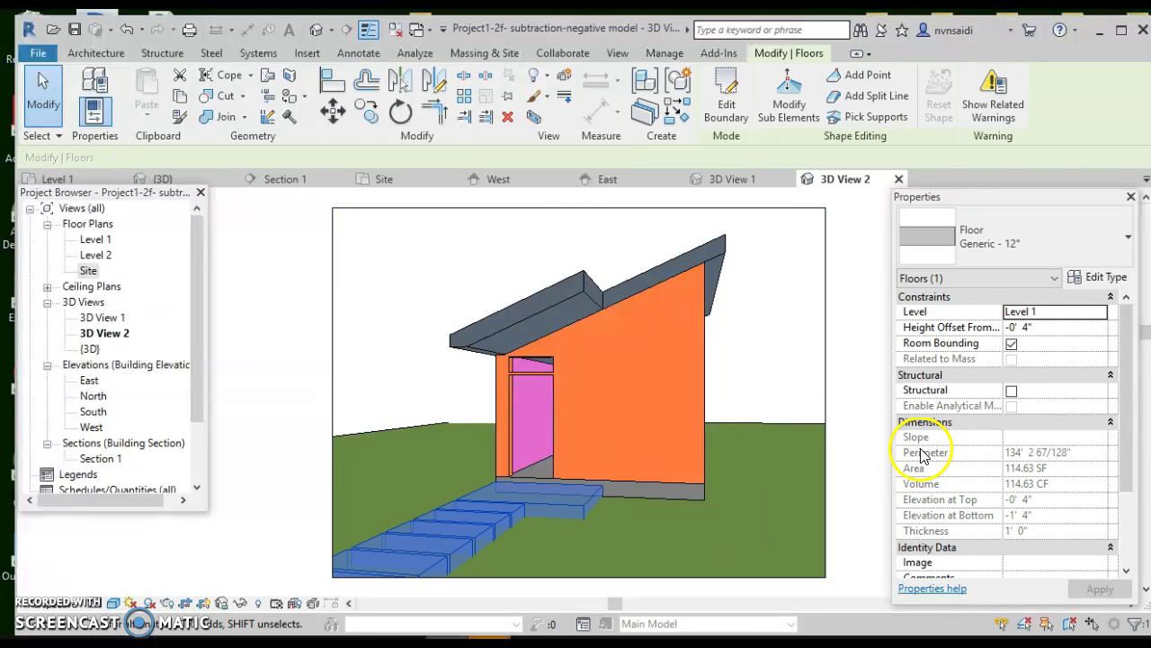
left_click(1017, 357)
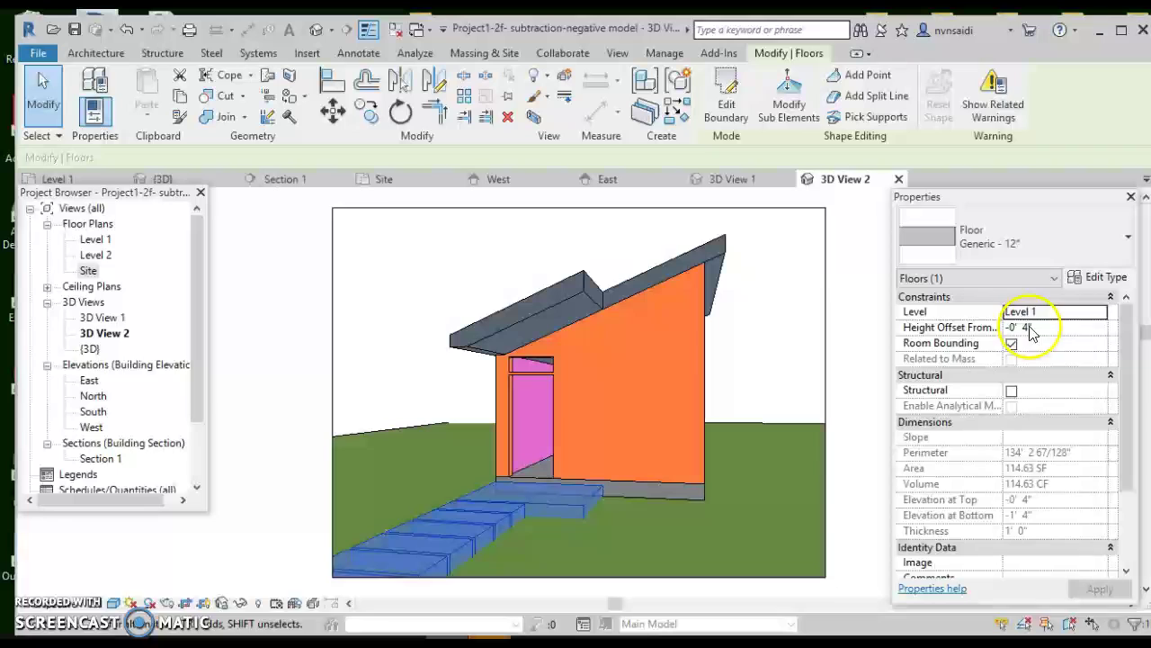
left_click(1028, 326)
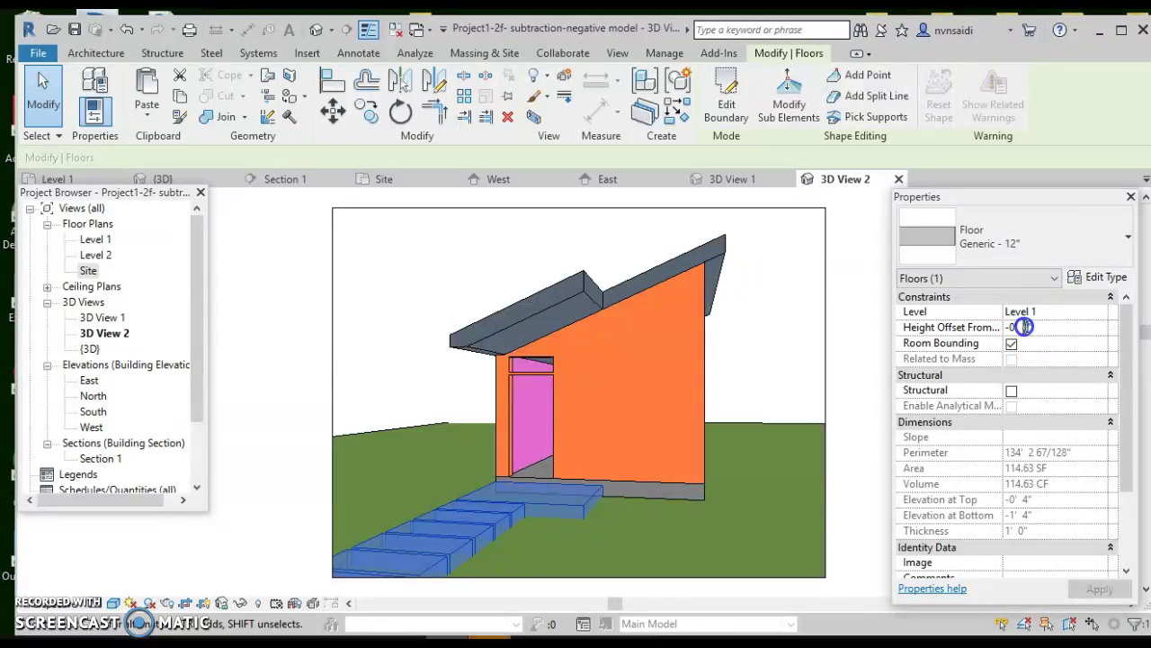
type("0")
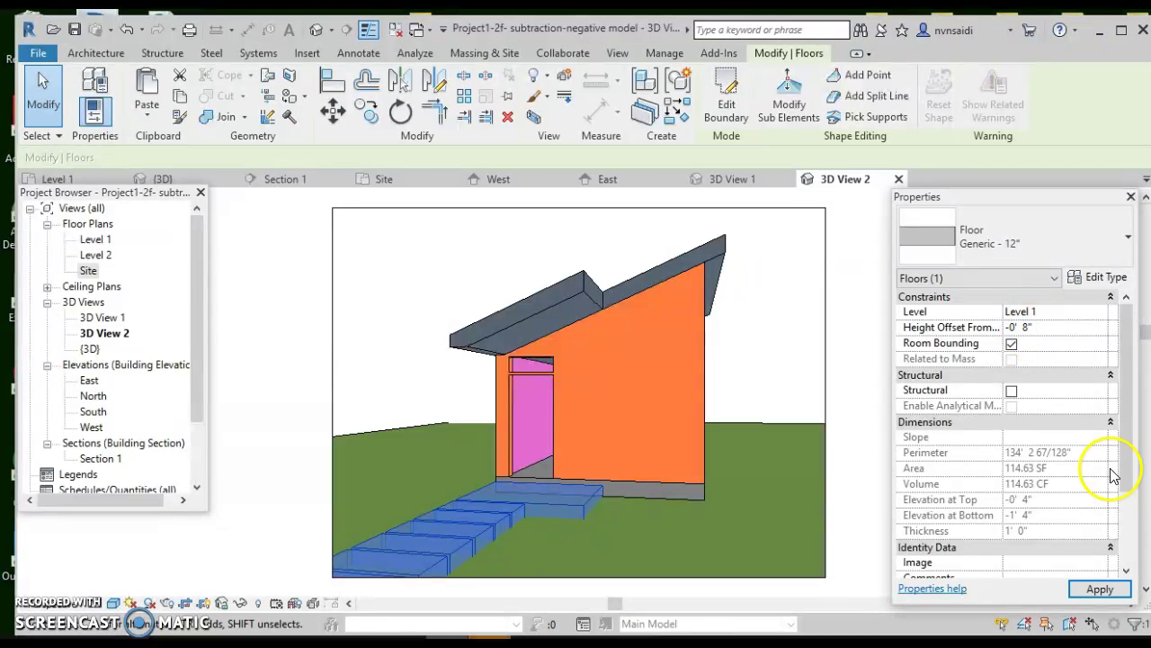
left_click(1097, 591)
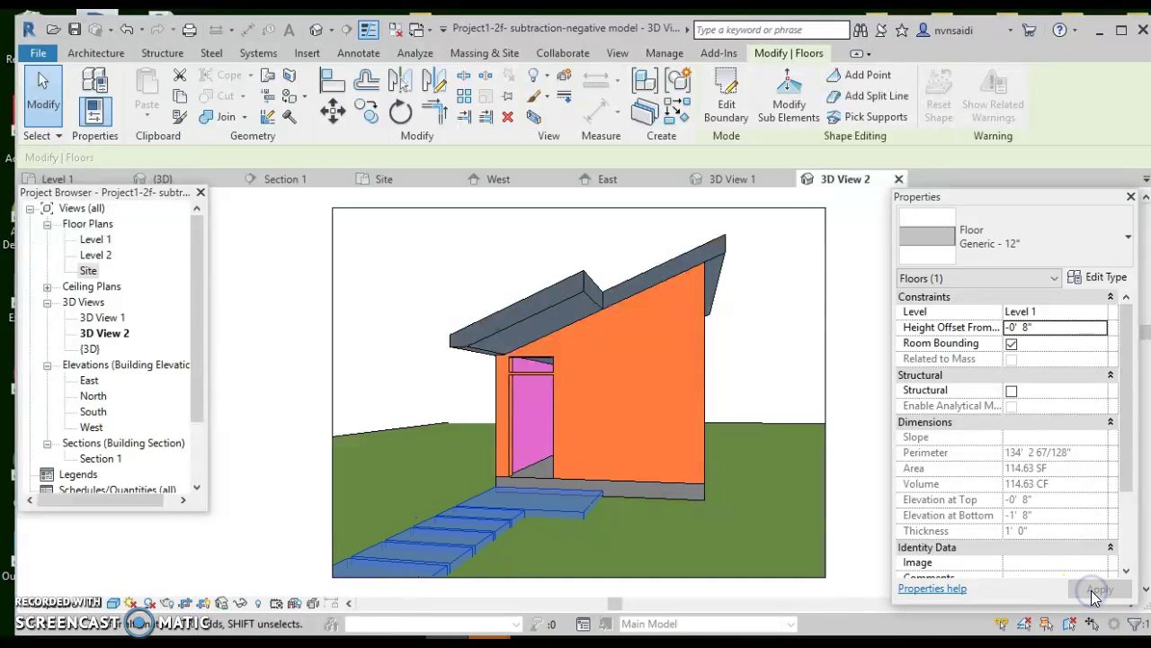
left_click(870, 551)
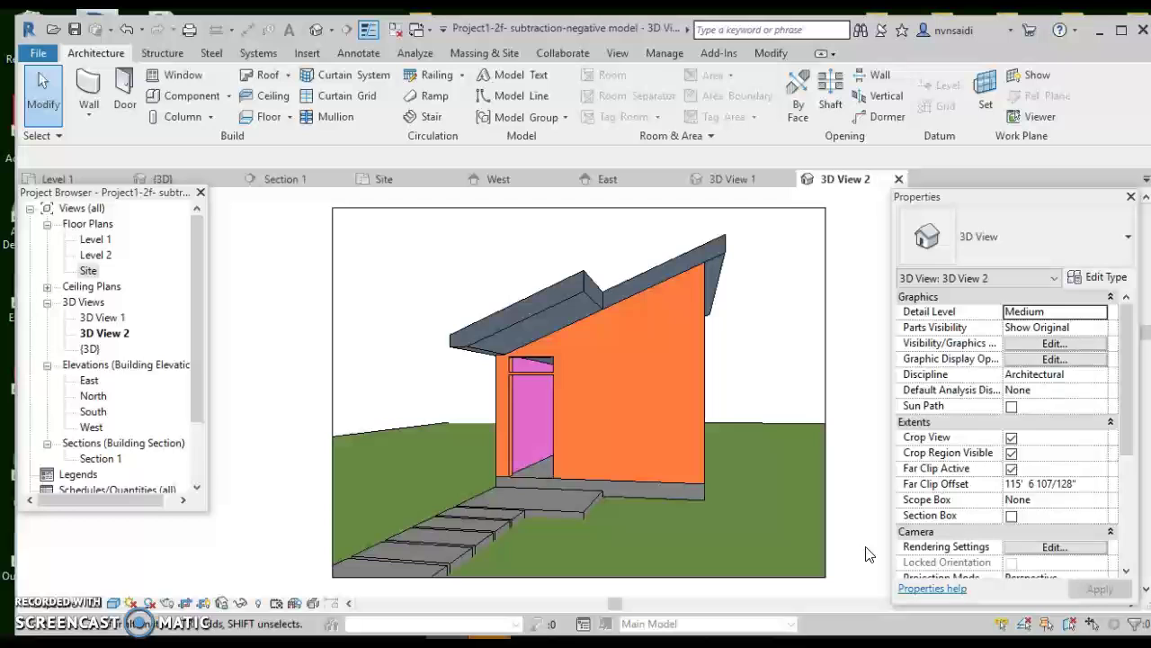
left_click_drag(866, 548, 721, 519)
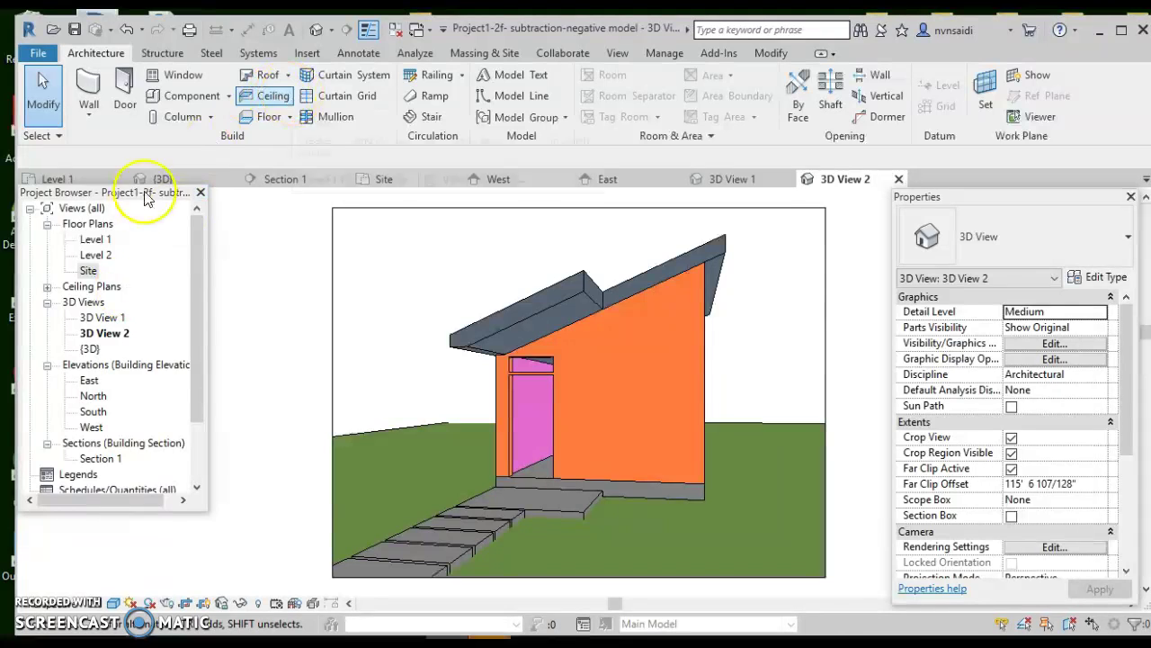
- Place a third camera west of the walkway on the Site plan, aimed past the house
double_click(88, 270)
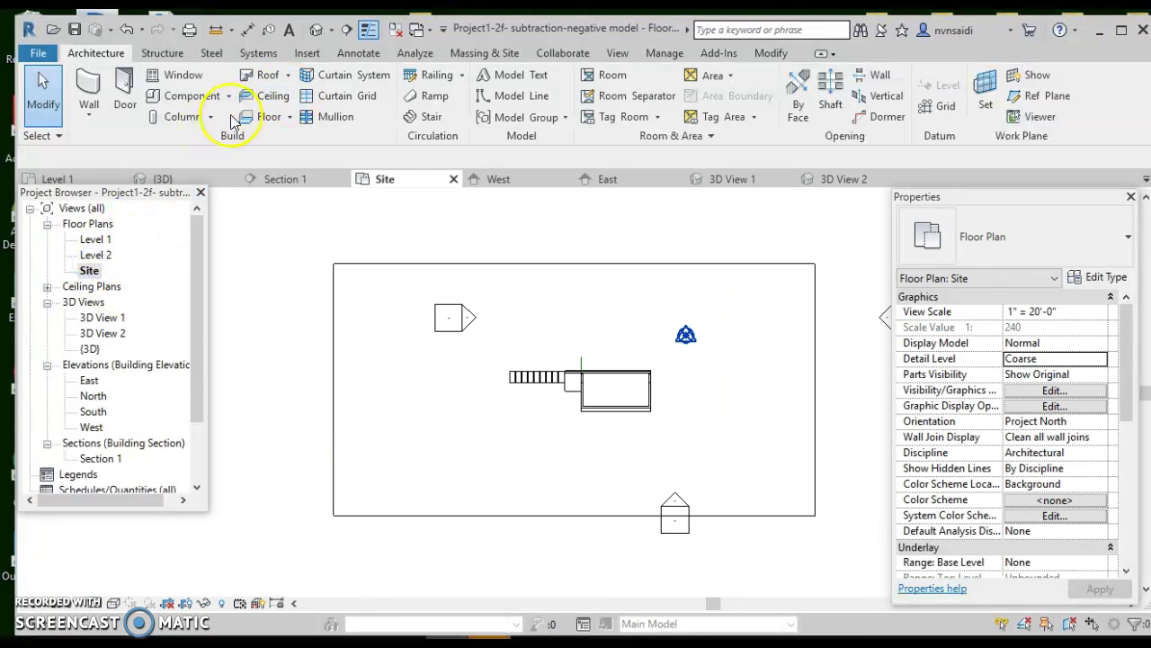
left_click(331, 29)
left_click(335, 74)
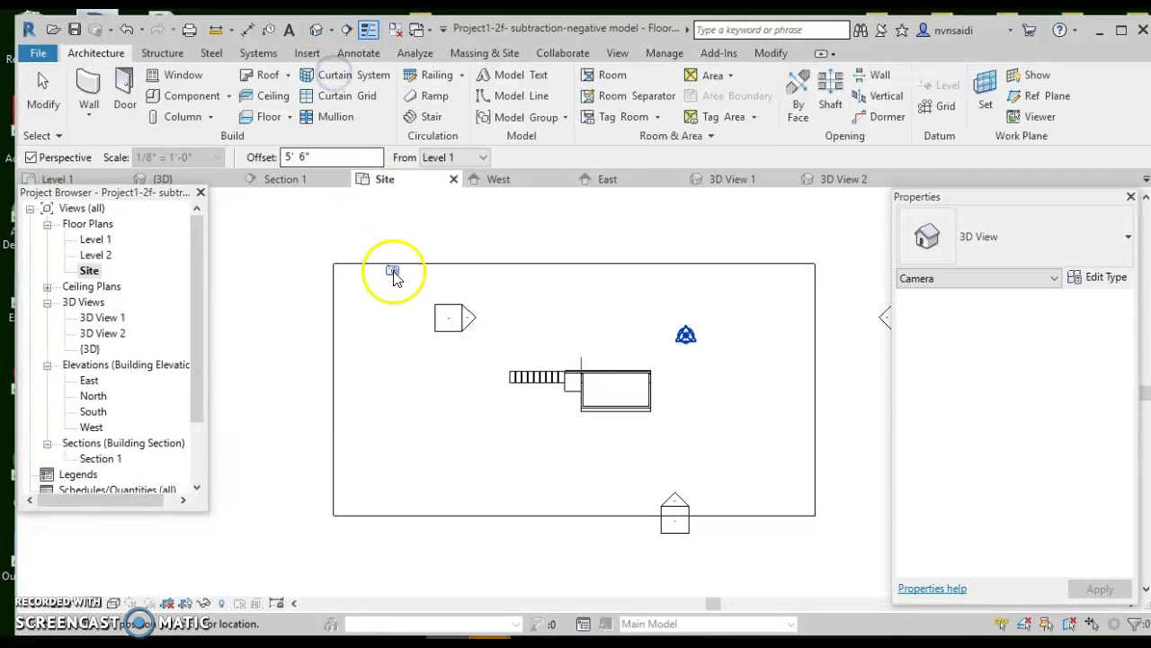
left_click(482, 366)
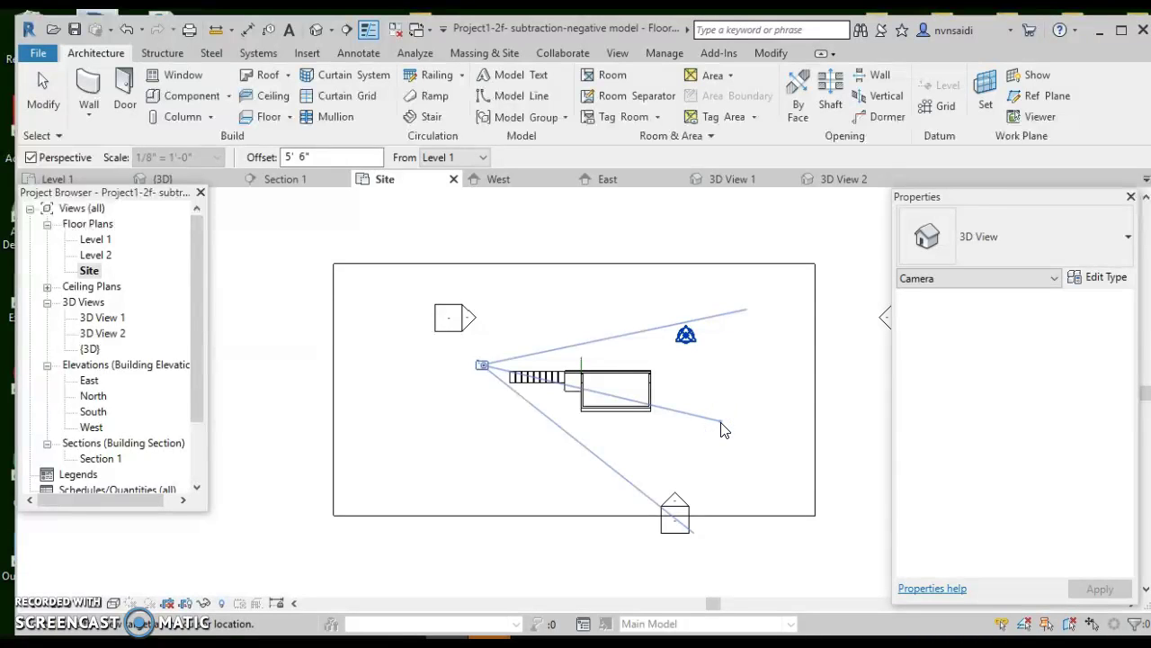
left_click(723, 423)
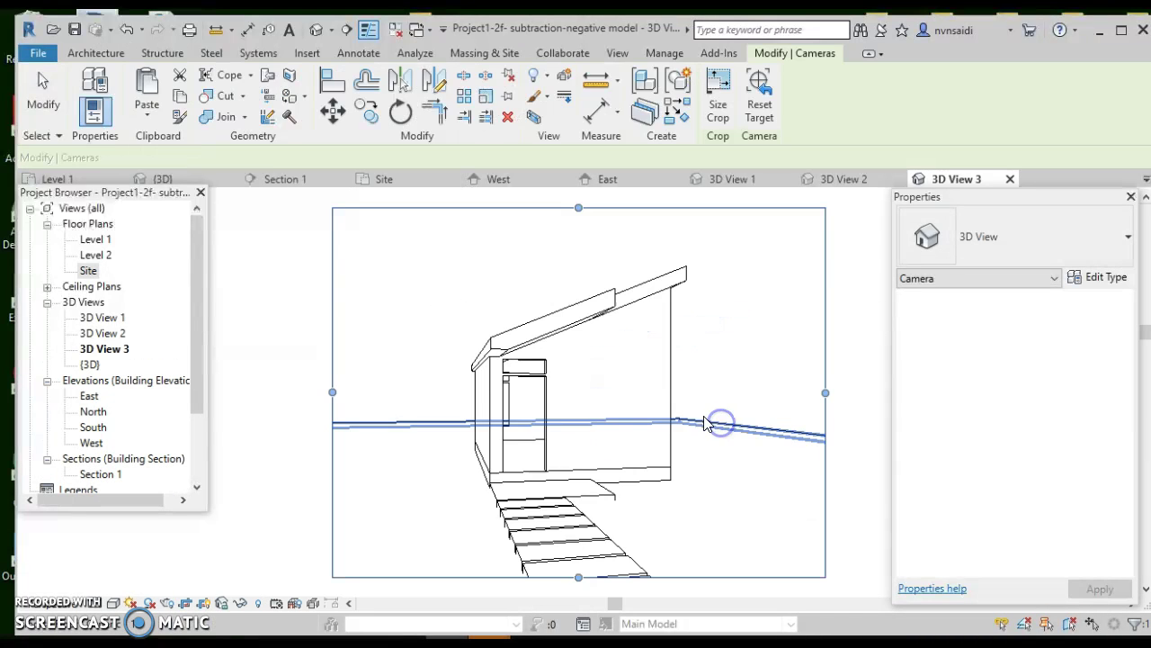
- Set 3D View 3 to Consistent Colors, then return to the Site floor plan
left_click(612, 426)
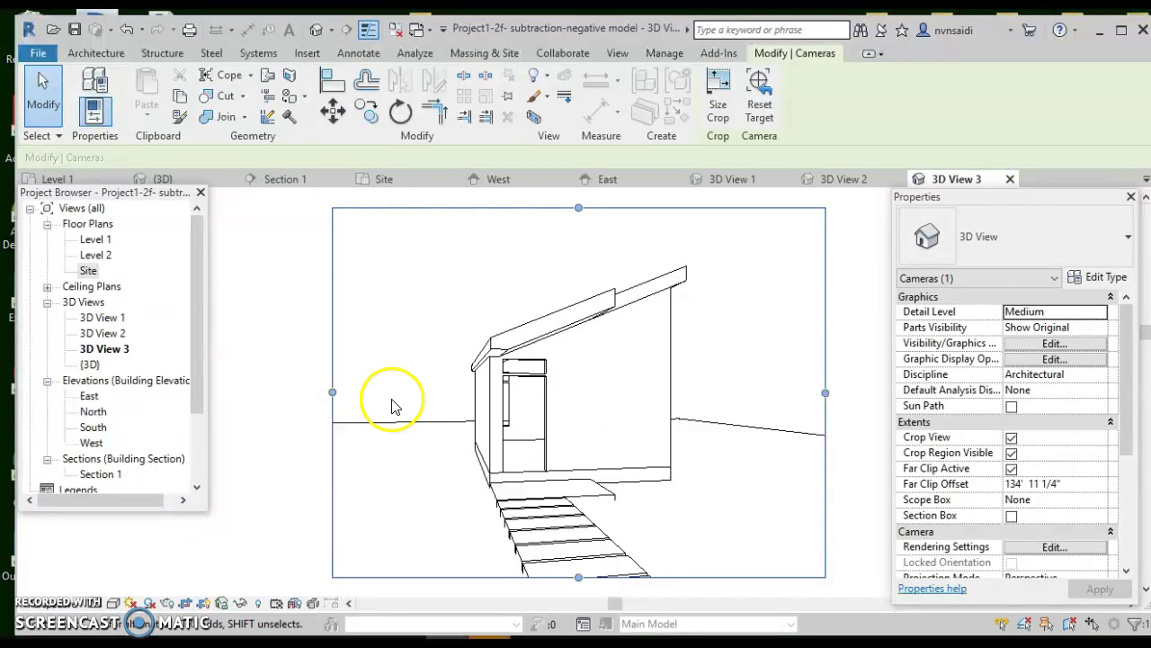
left_click(114, 603)
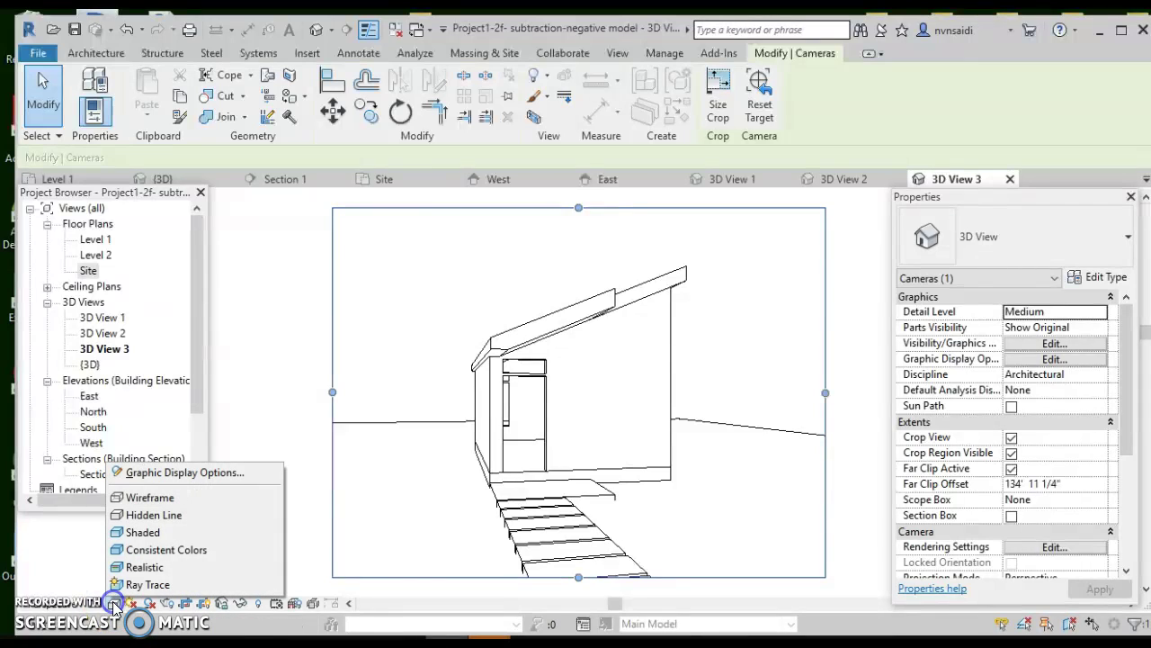
left_click(143, 554)
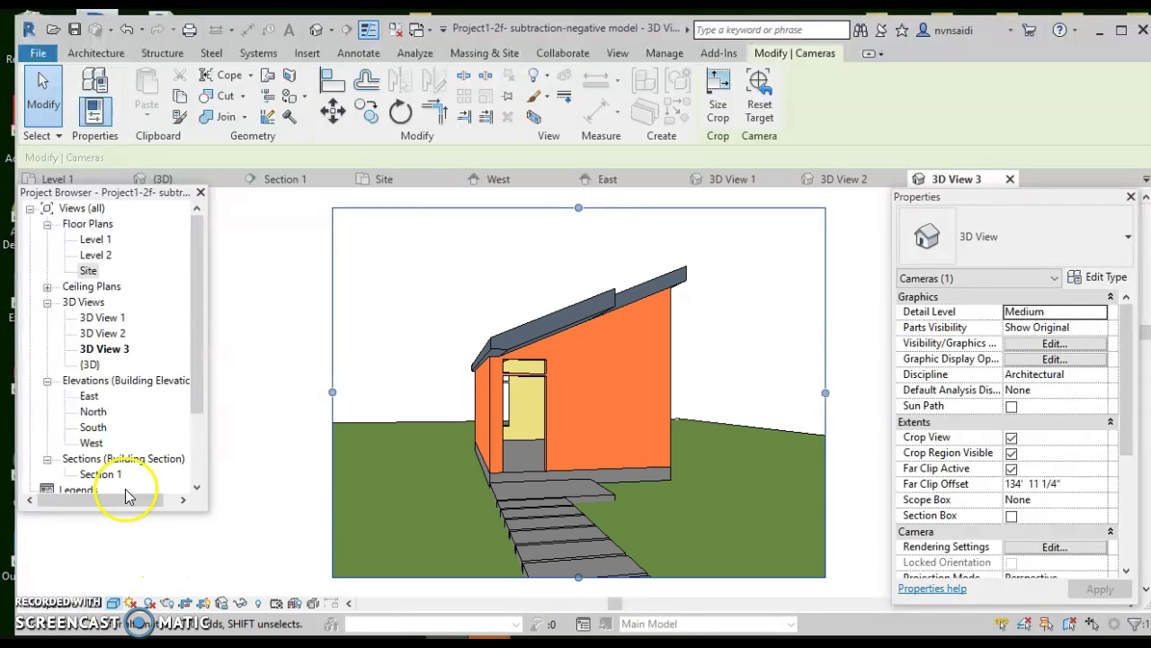
double_click(88, 271)
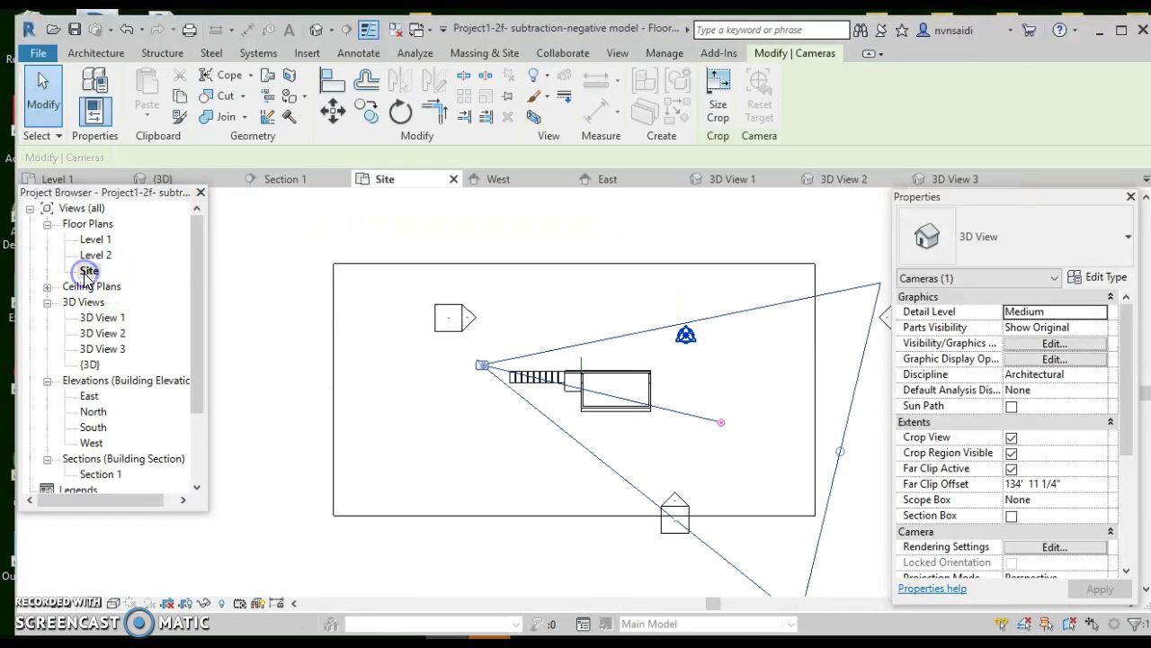
- Place a fourth camera just west of the walkway, aimed at the house entrance
left_click(331, 32)
left_click(332, 72)
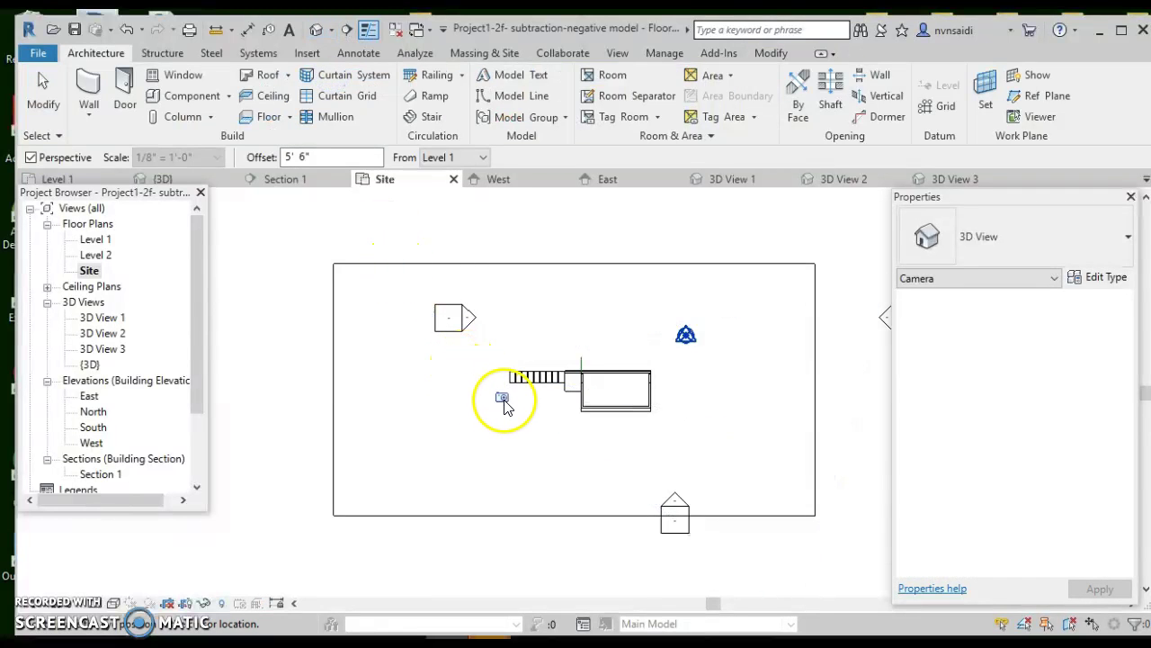
left_click(502, 384)
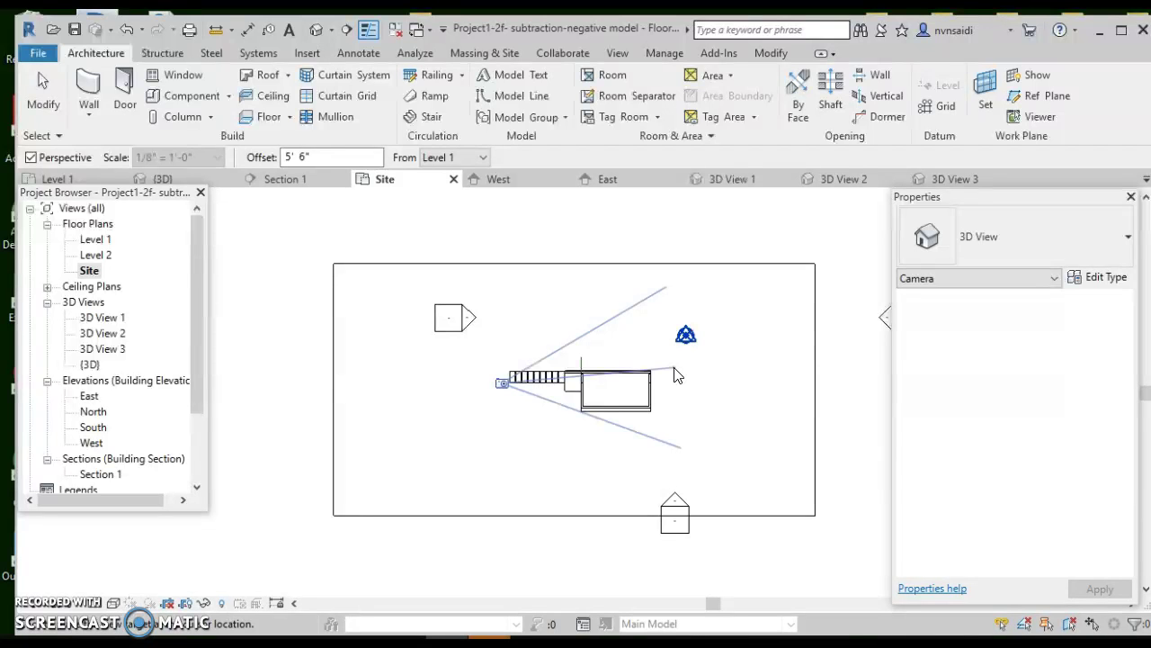
left_click(676, 376)
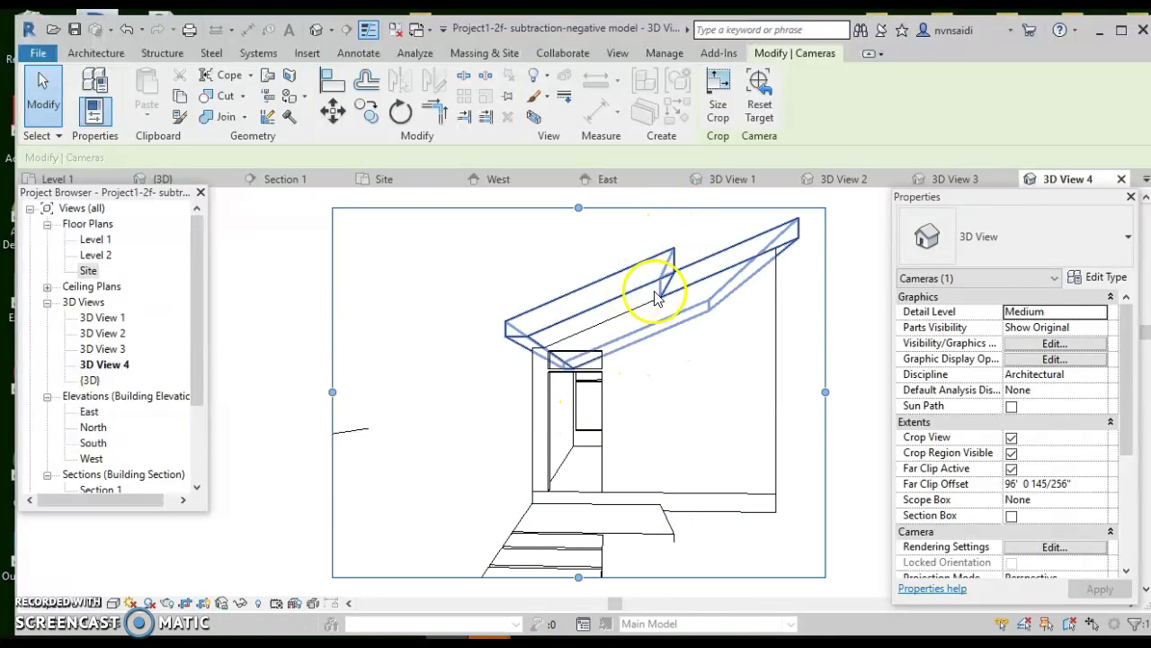
- Switch 3D View 4 to the Consistent Colors visual style
left_click(576, 539)
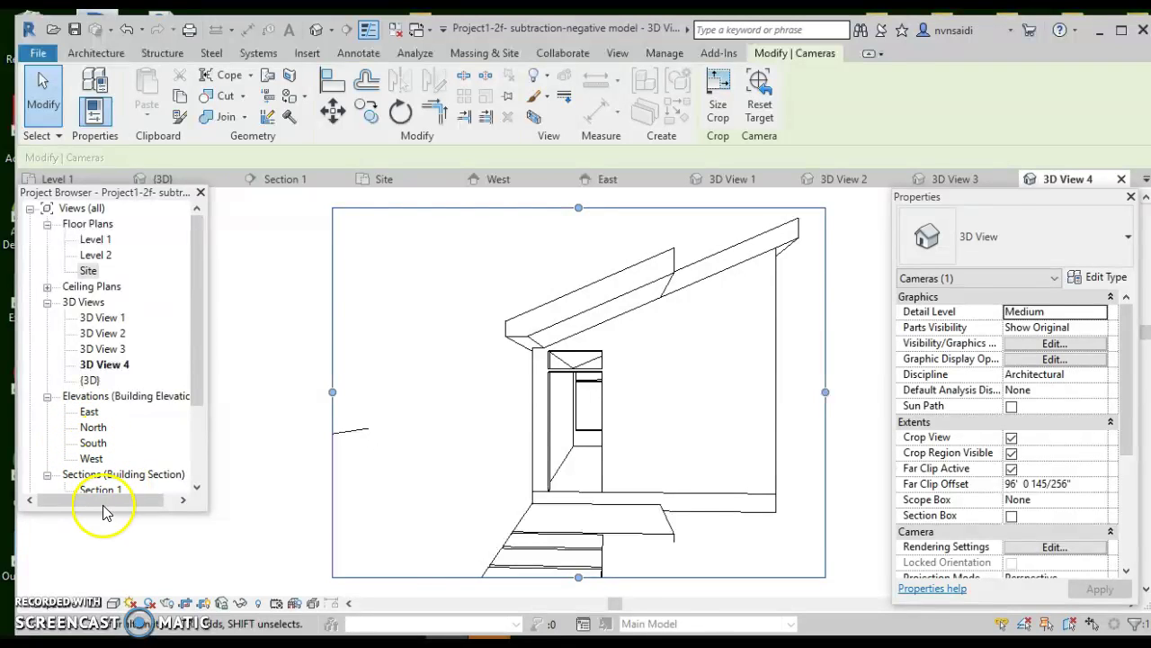
left_click(113, 602)
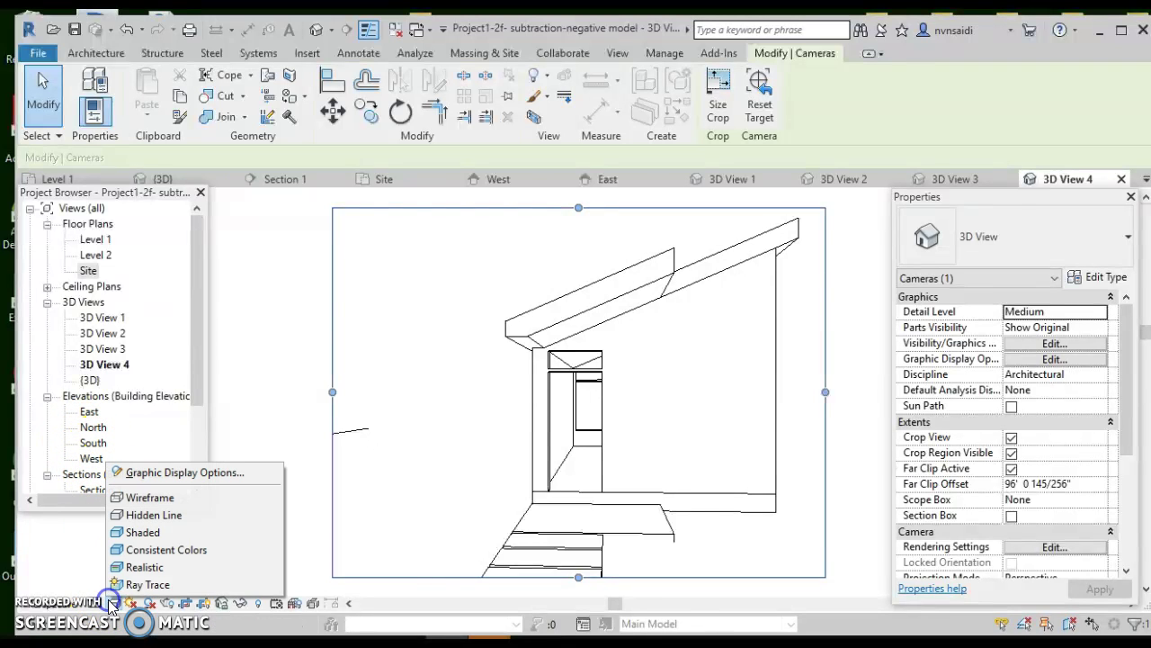
left_click(143, 550)
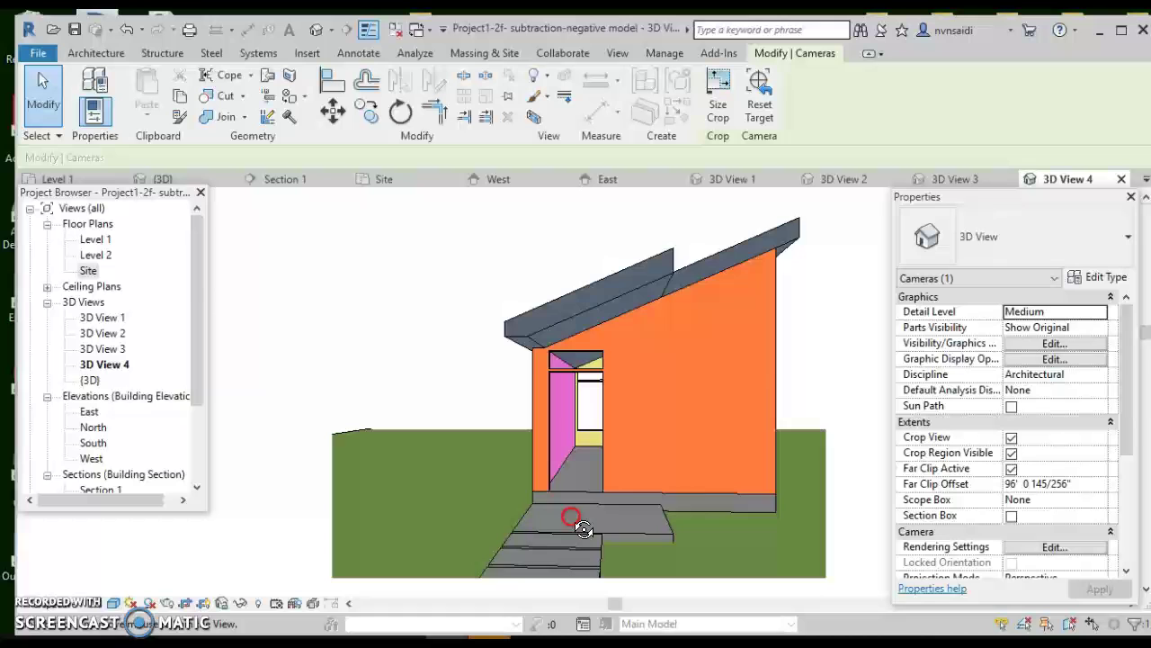
- Orbit 3D View 4 slightly around the house entrance
mouse_move(584, 529)
left_mouse_down()
mouse_move(582, 516)
mouse_move(675, 516)
mouse_move(576, 521)
mouse_move(582, 536)
left_mouse_up()
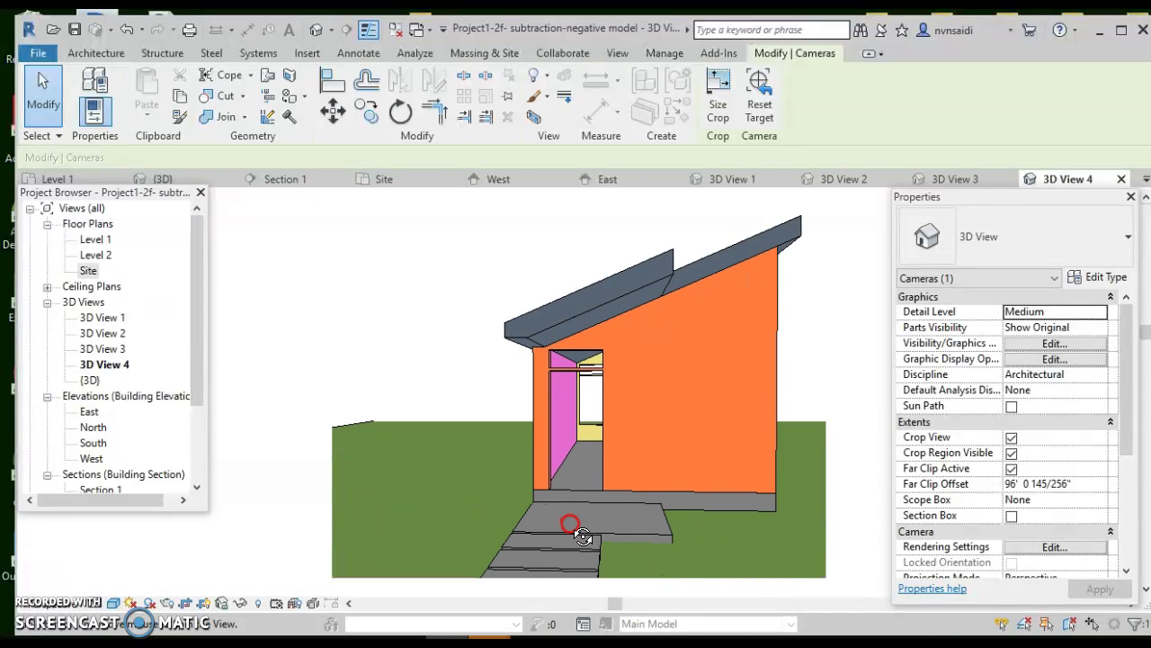
left_click_drag(582, 536, 574, 527)
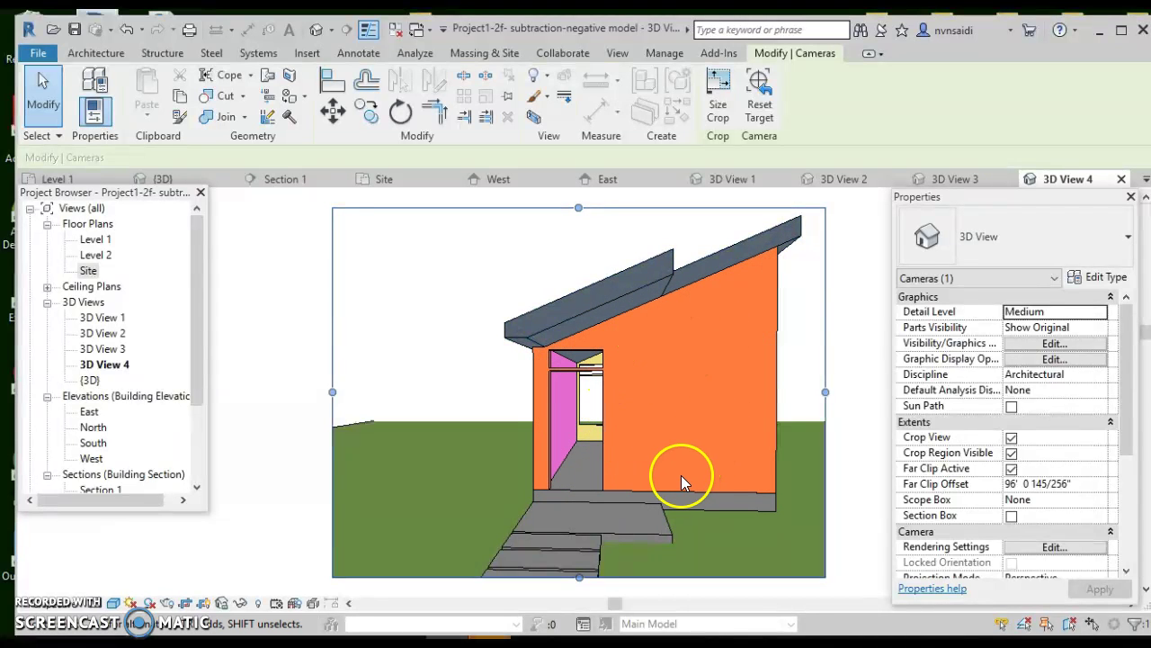
left_click(108, 320)
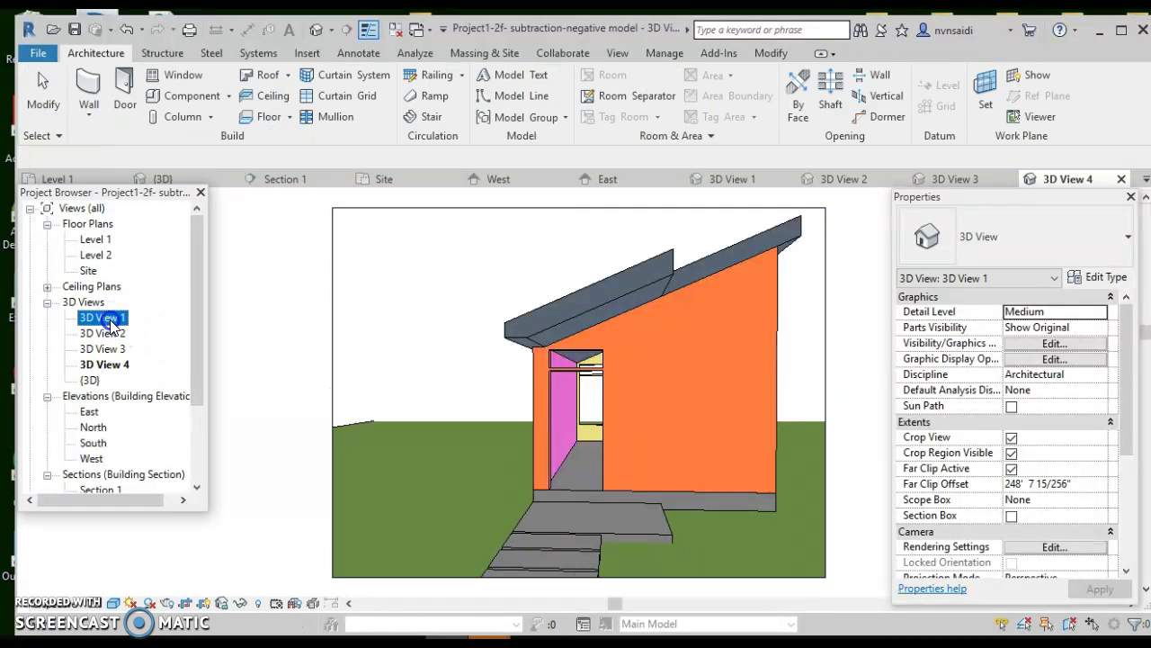
left_click(104, 333)
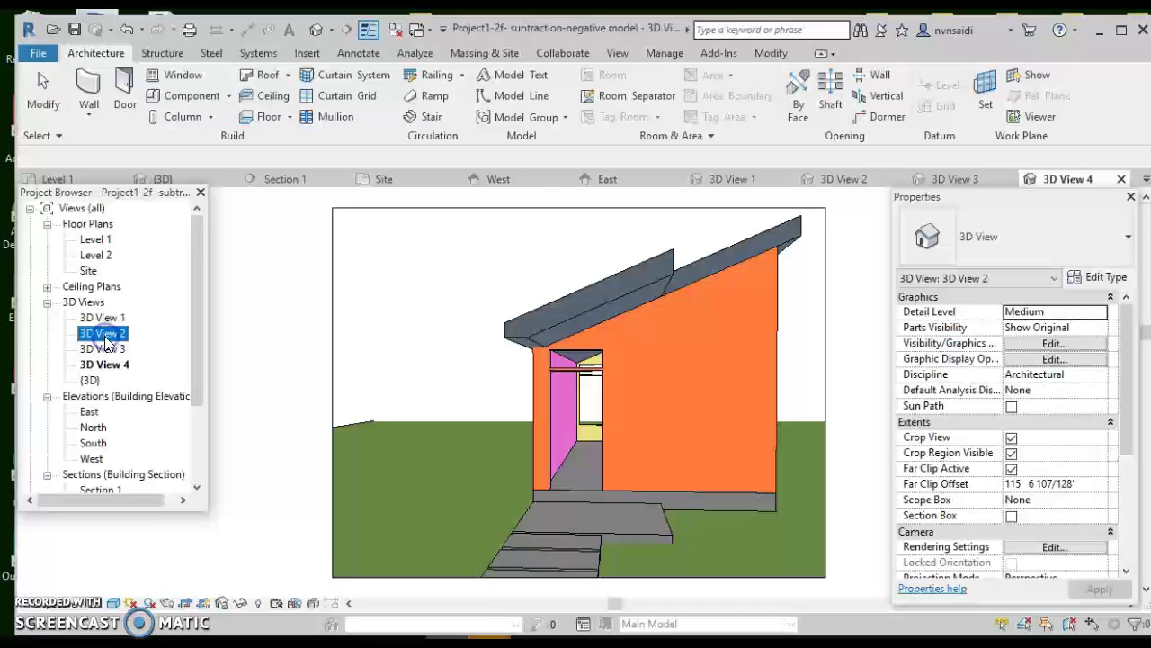
double_click(105, 335)
double_click(105, 349)
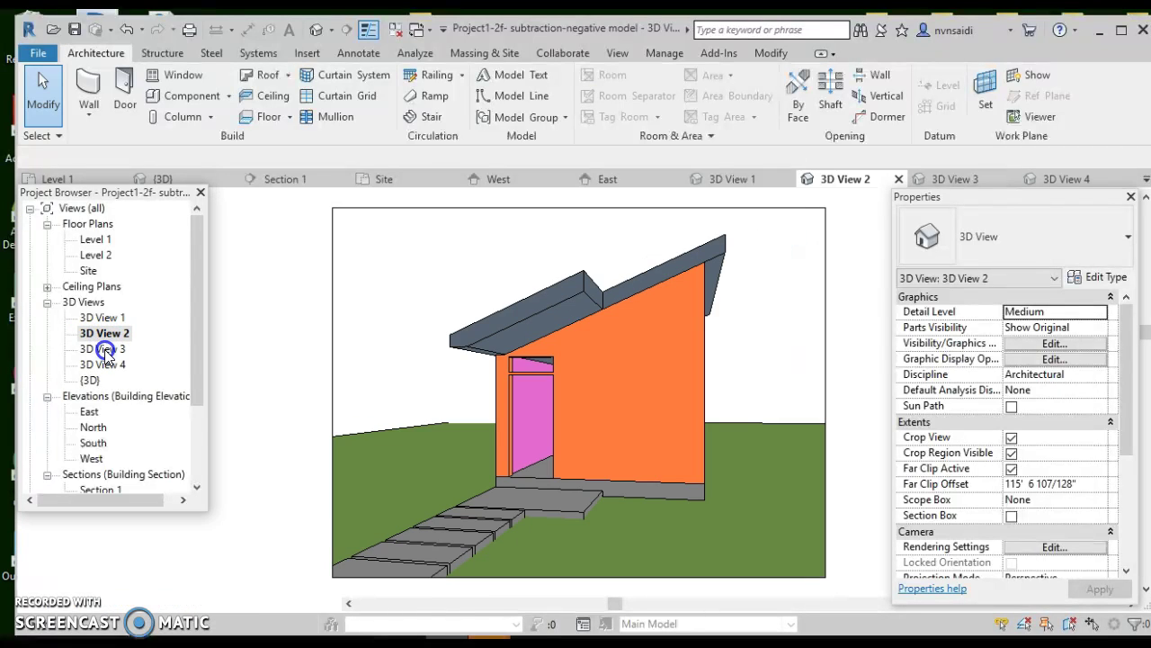
double_click(103, 319)
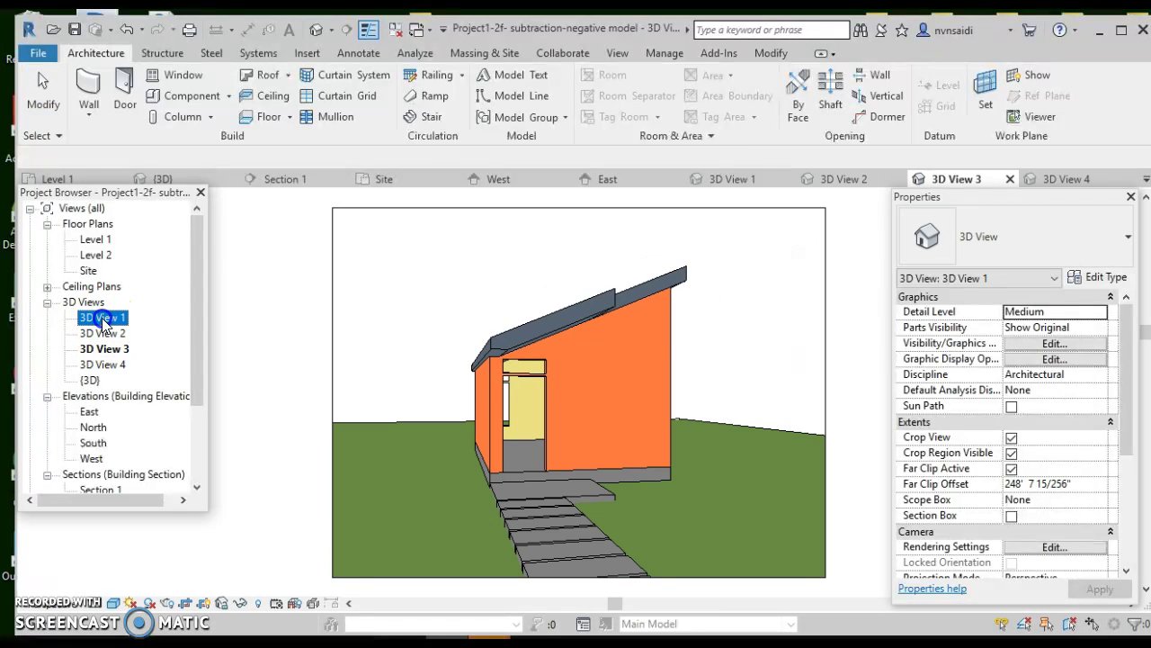
double_click(104, 333)
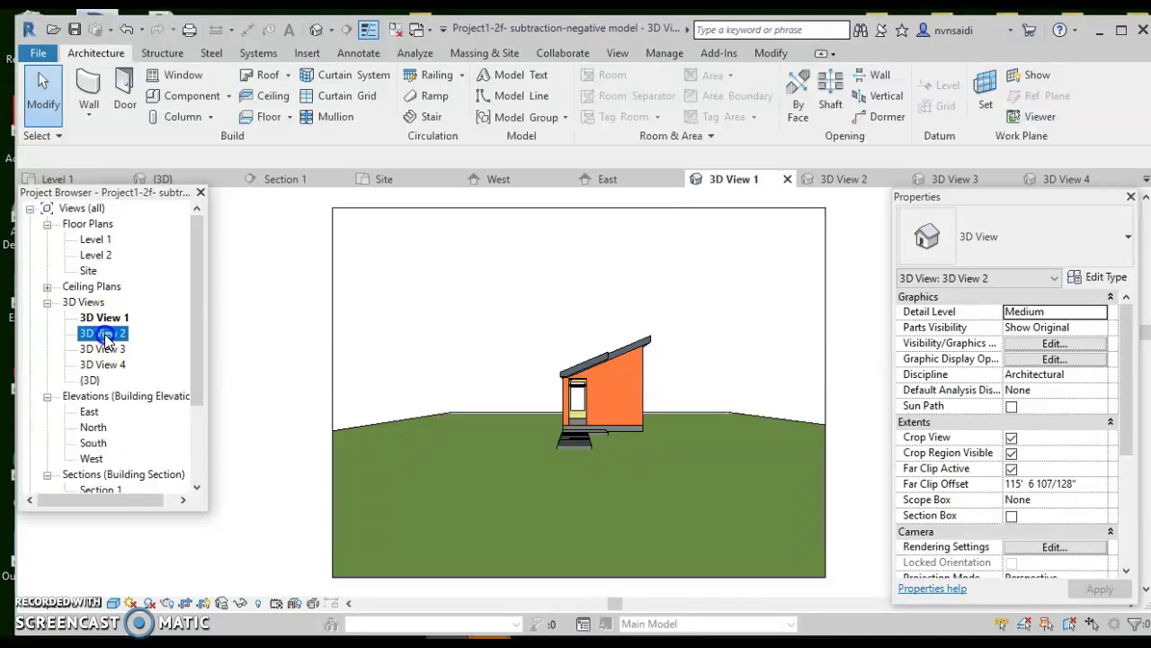
double_click(104, 349)
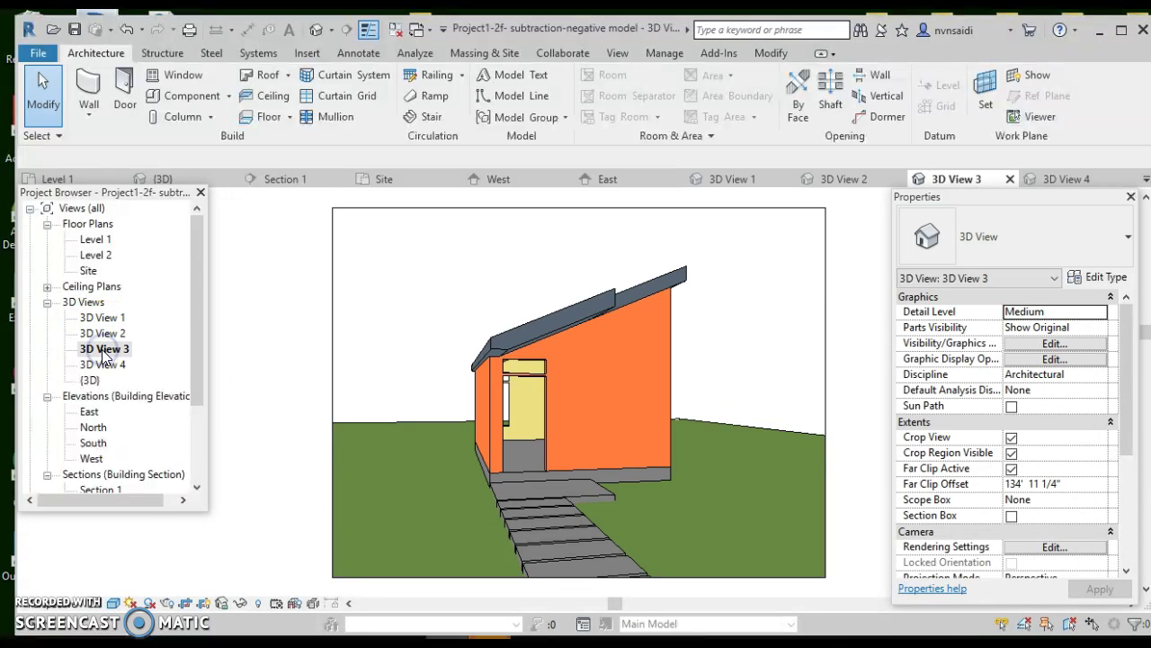
double_click(103, 364)
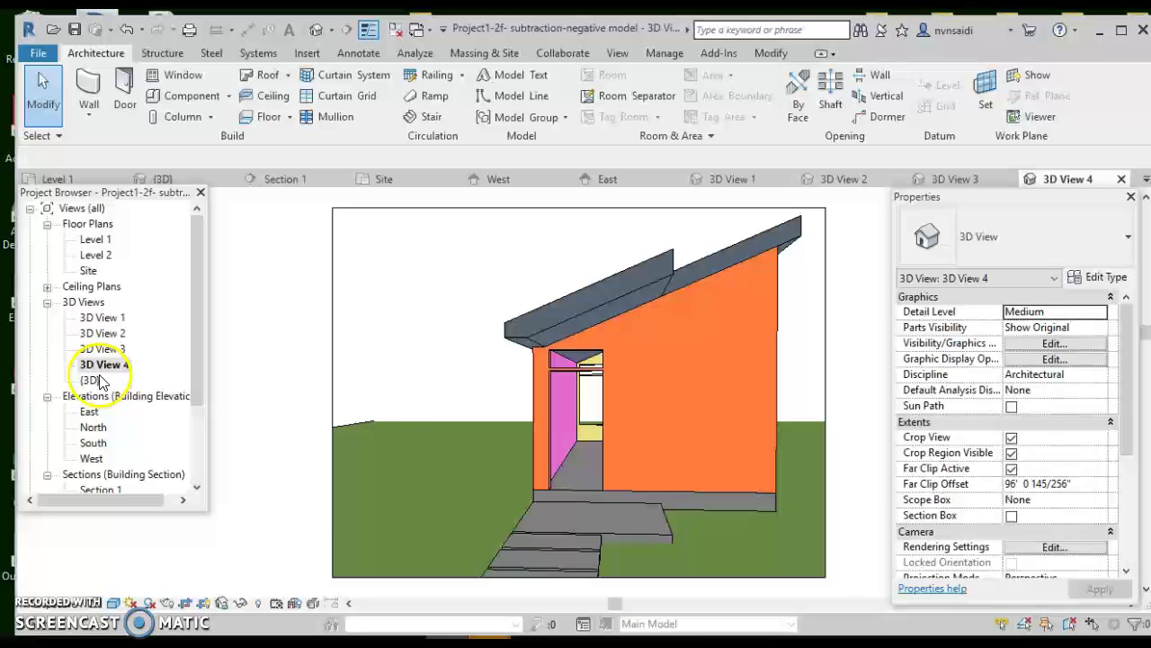